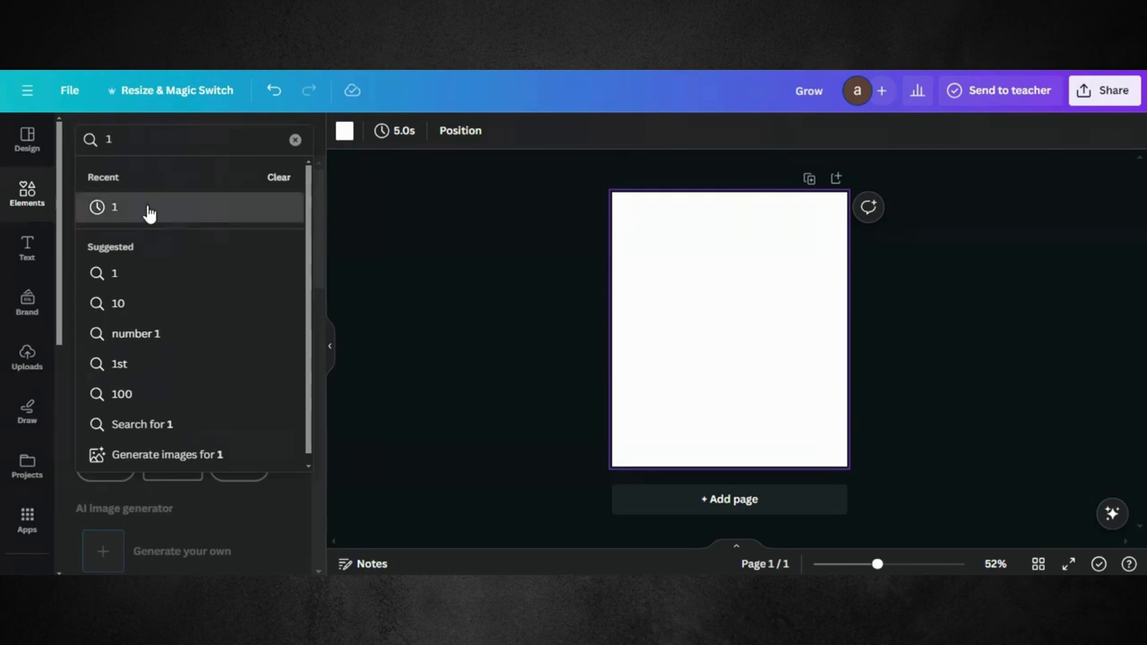
- Find number-shaped frames by searching elements for "1", add the first bold 1 frame, and place it in the left half of the page
left_click(148, 209)
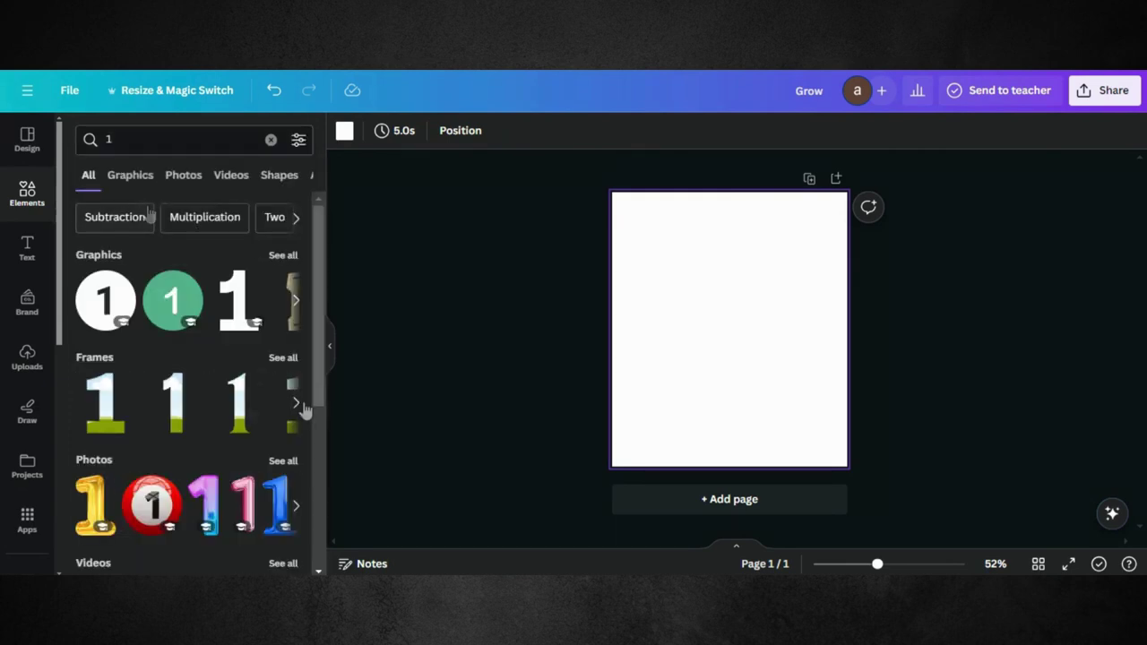
left_click(298, 409)
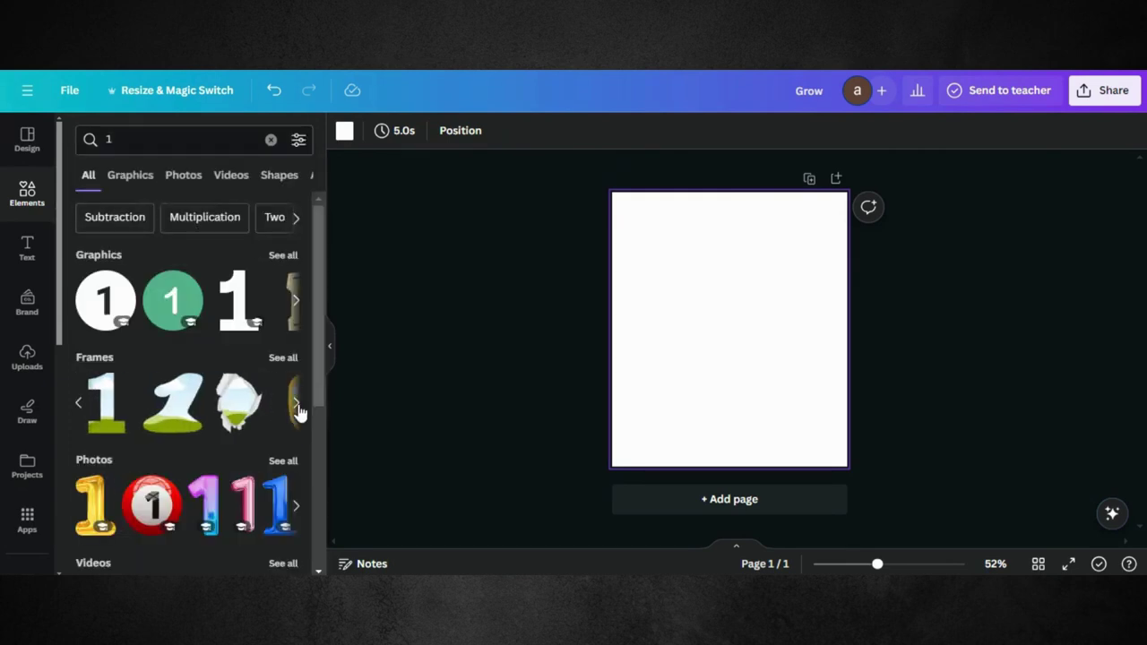
left_click(284, 360)
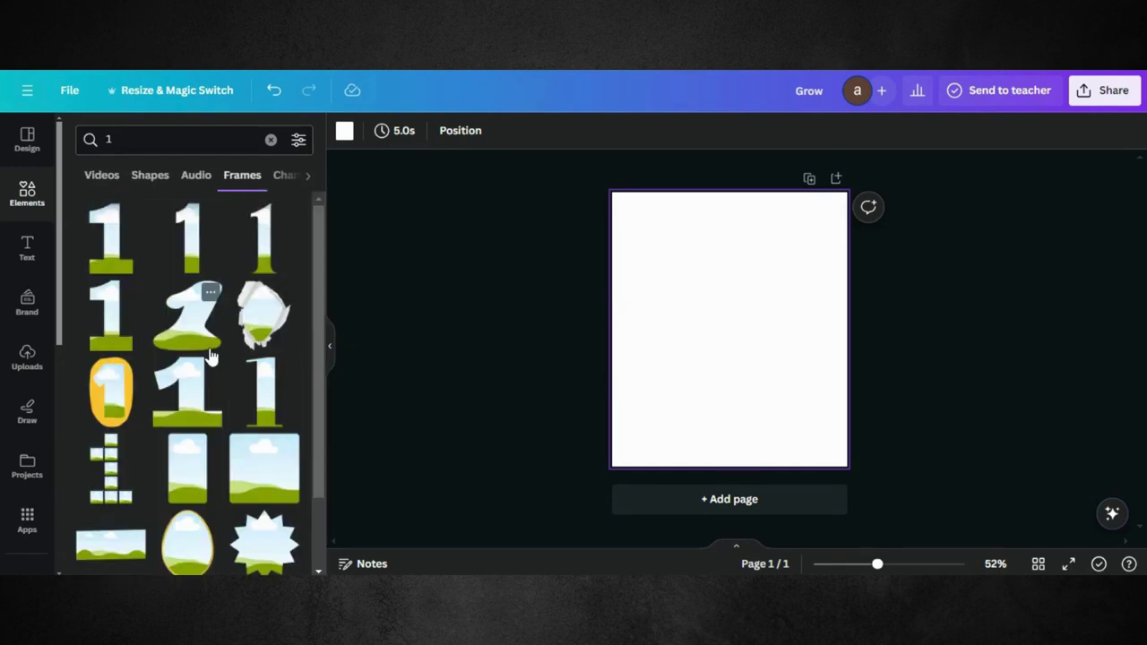
scroll(210, 357, "down", 2)
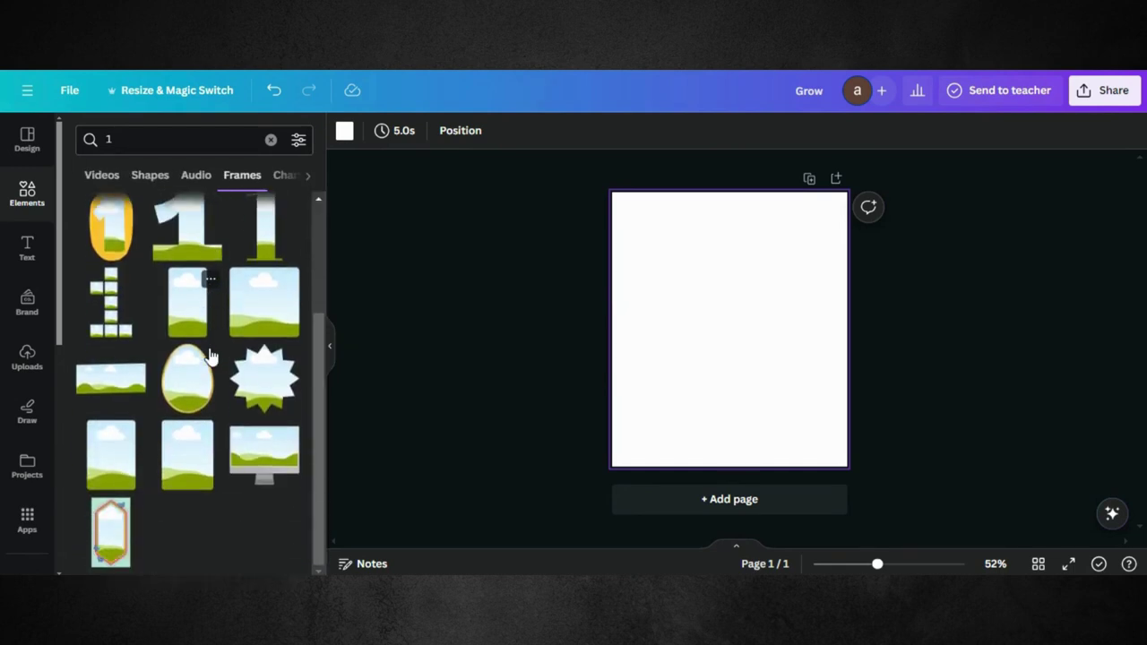
scroll(211, 357, "up", 2)
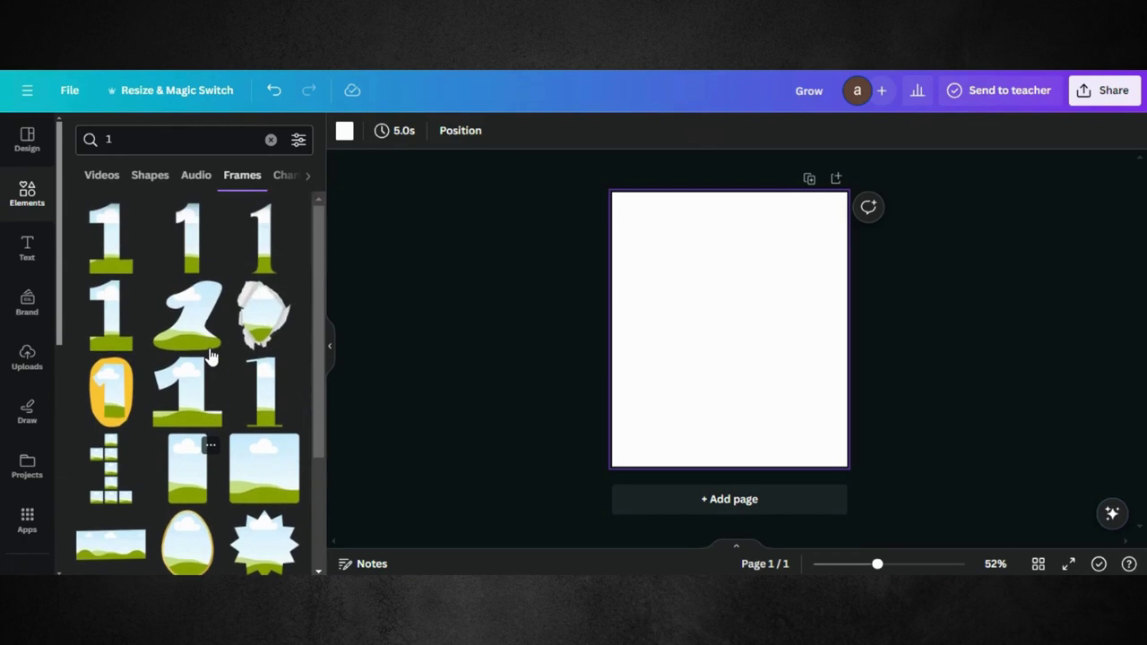
left_click(111, 248)
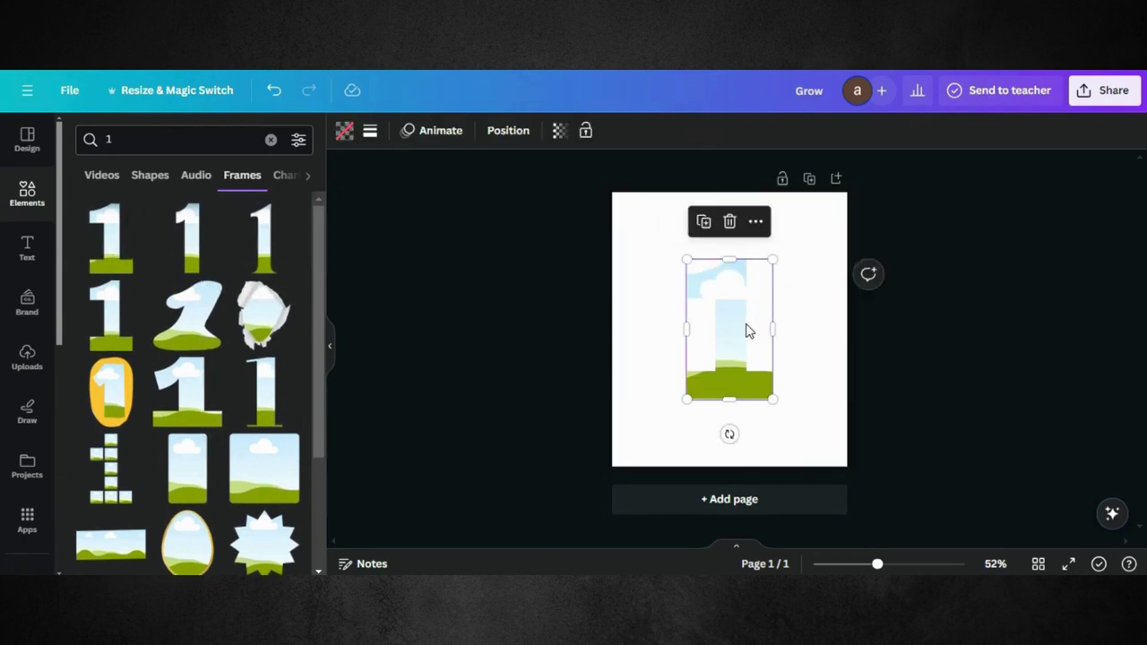
left_click_drag(728, 331, 669, 322)
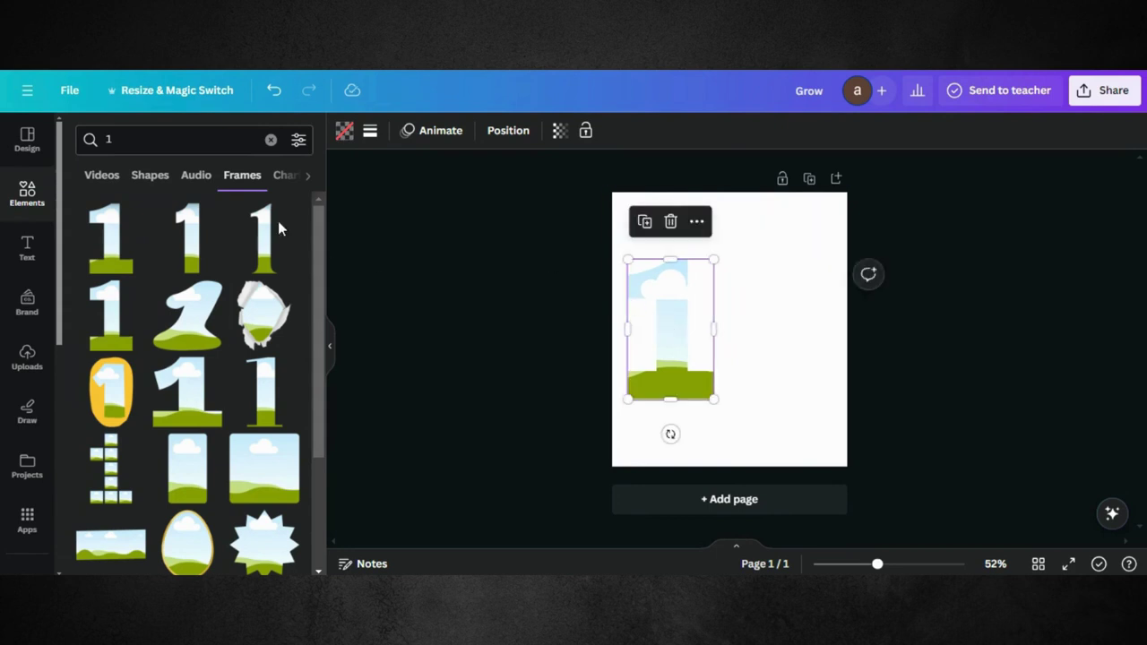
- Search the frames for "M", add the second bold M frame, and place it directly to the right of the 1
left_click(114, 139)
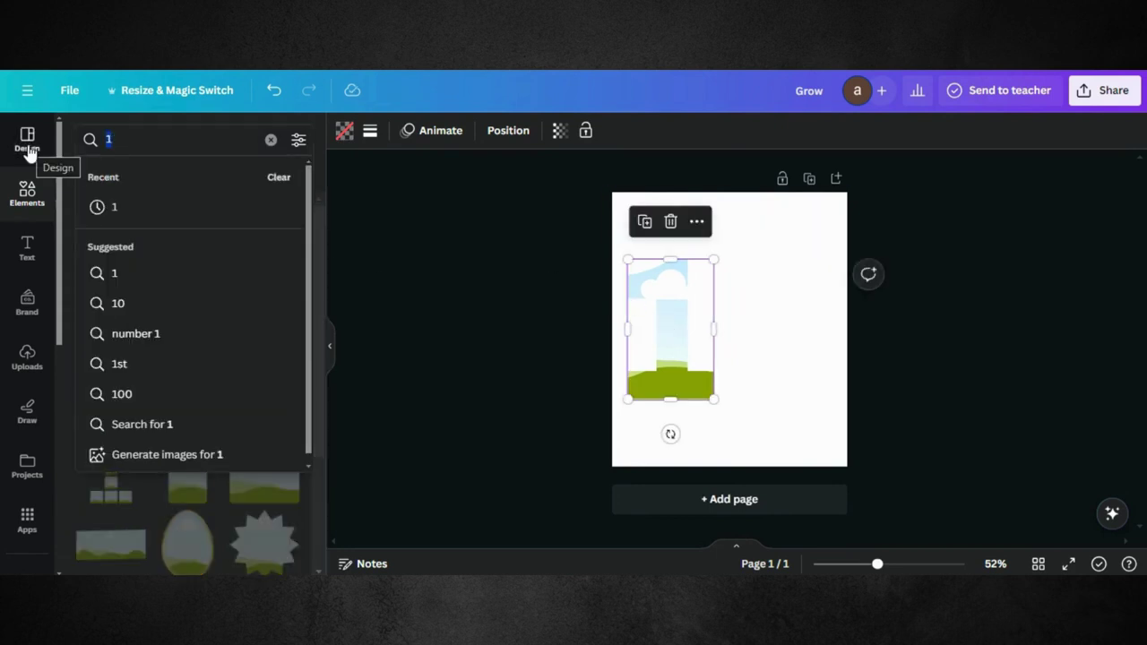
type("M")
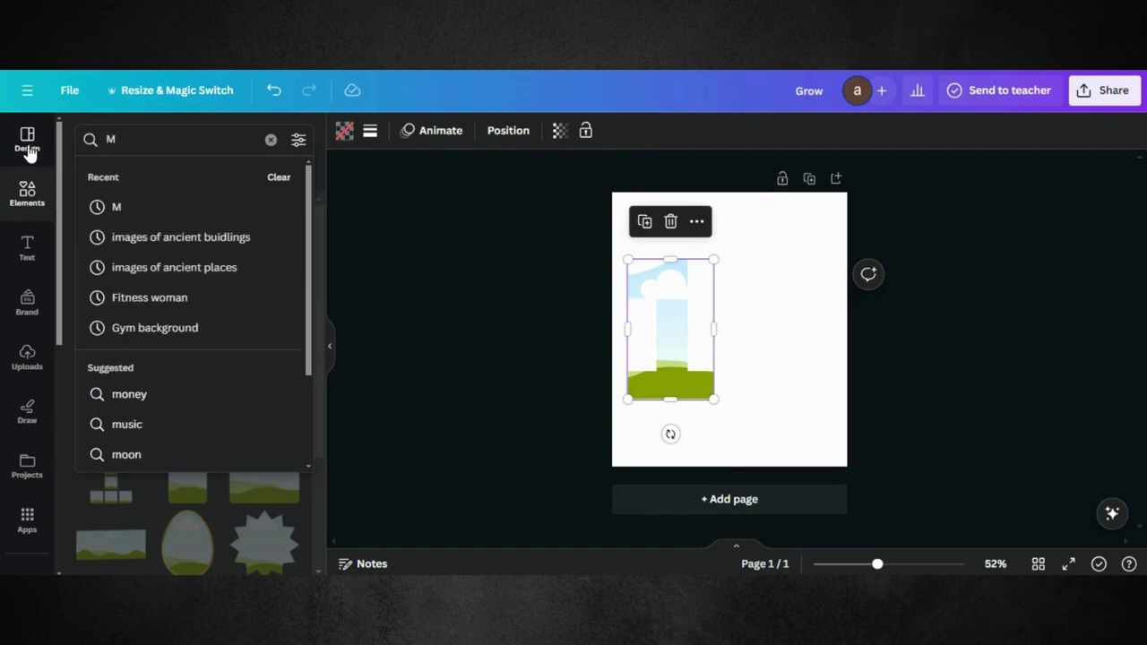
key("Return")
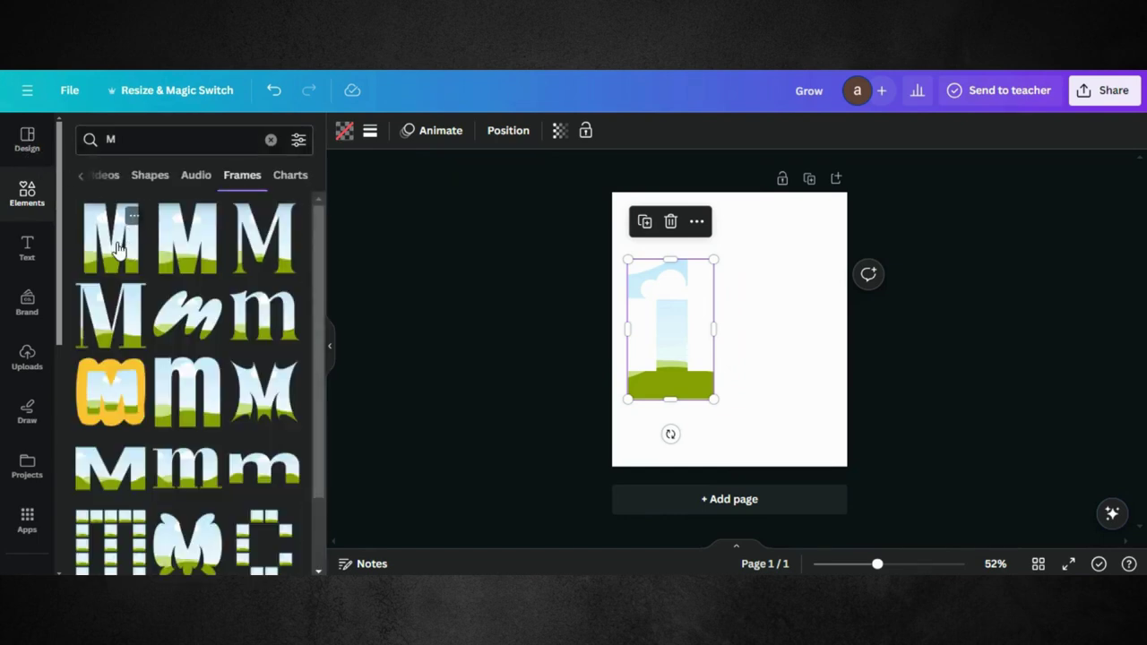
left_click(187, 243)
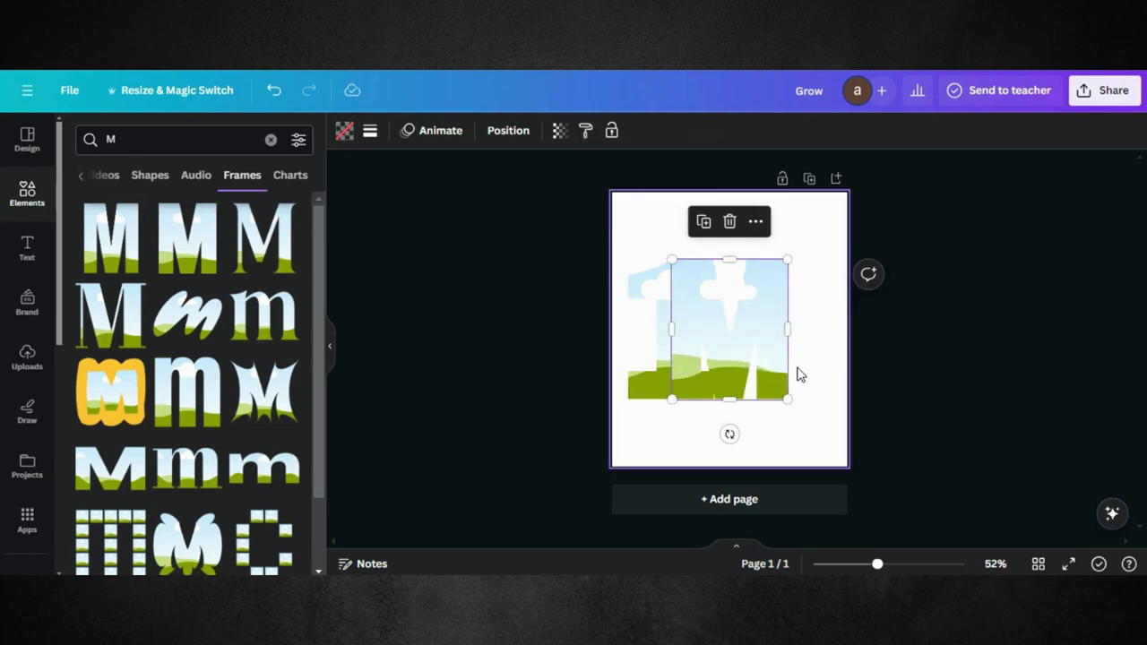
left_click_drag(735, 337, 781, 338)
left_click(901, 356)
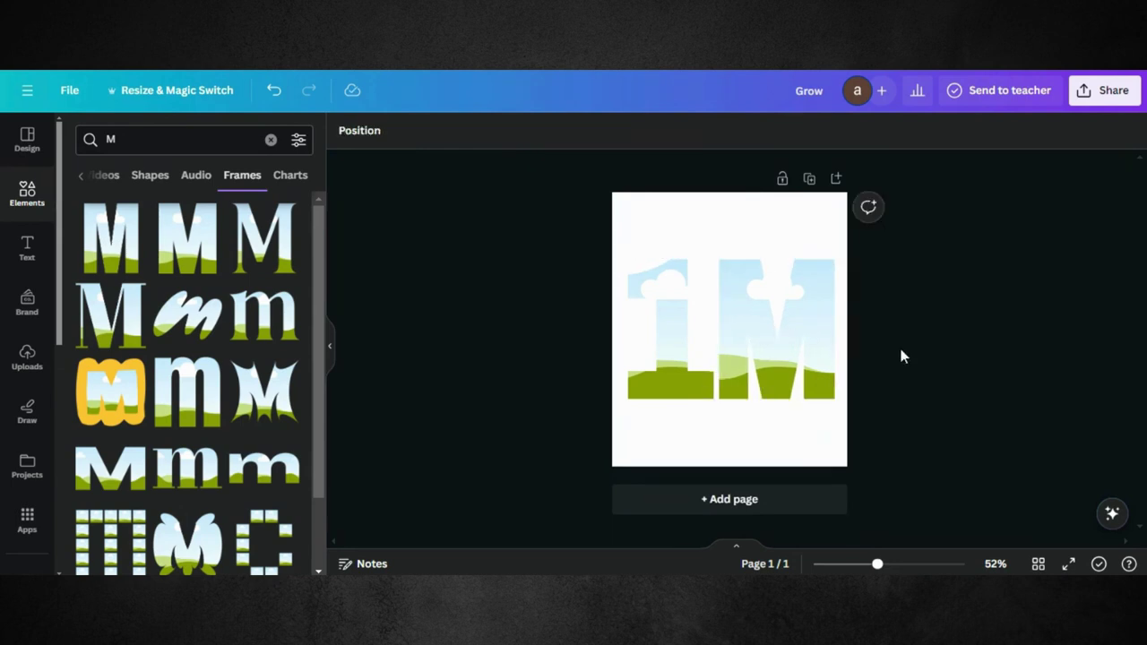
- Fill the 1 frame with the recently used dark doorway photo and the M frame with the sunset head silhouette photo
left_click(667, 334)
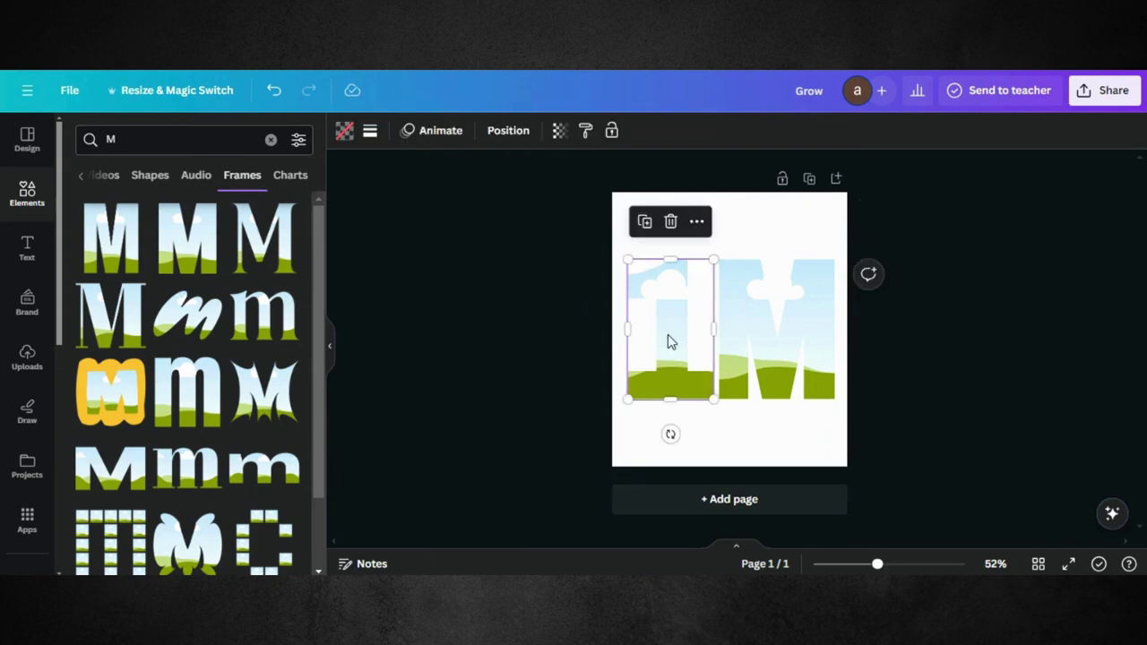
left_click(272, 142)
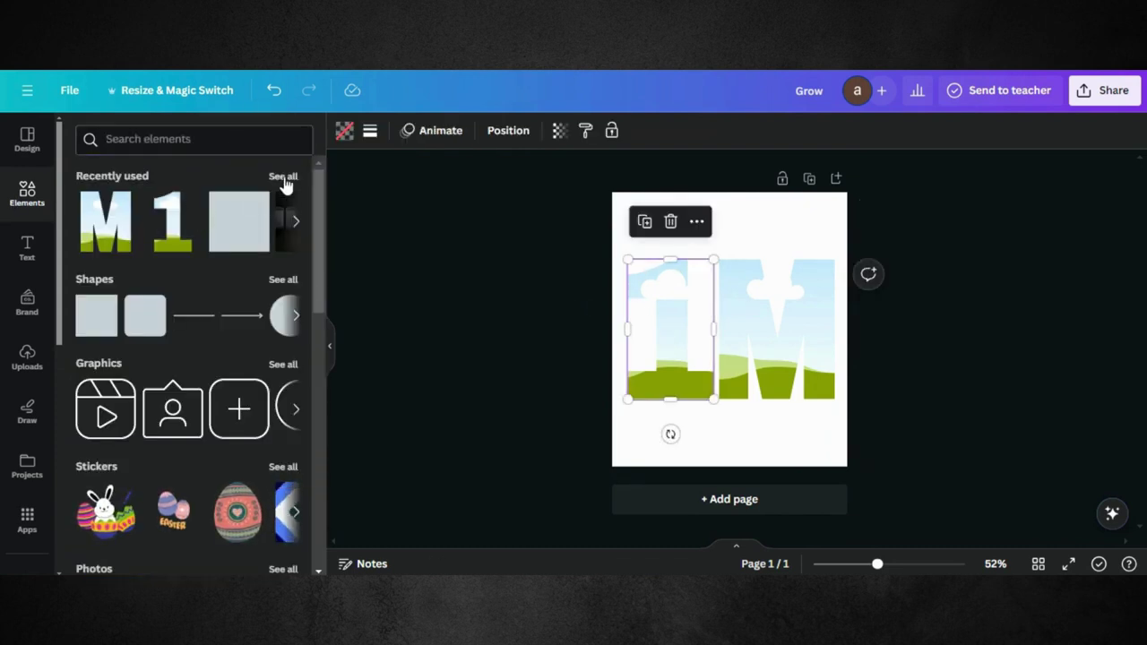
left_click(283, 178)
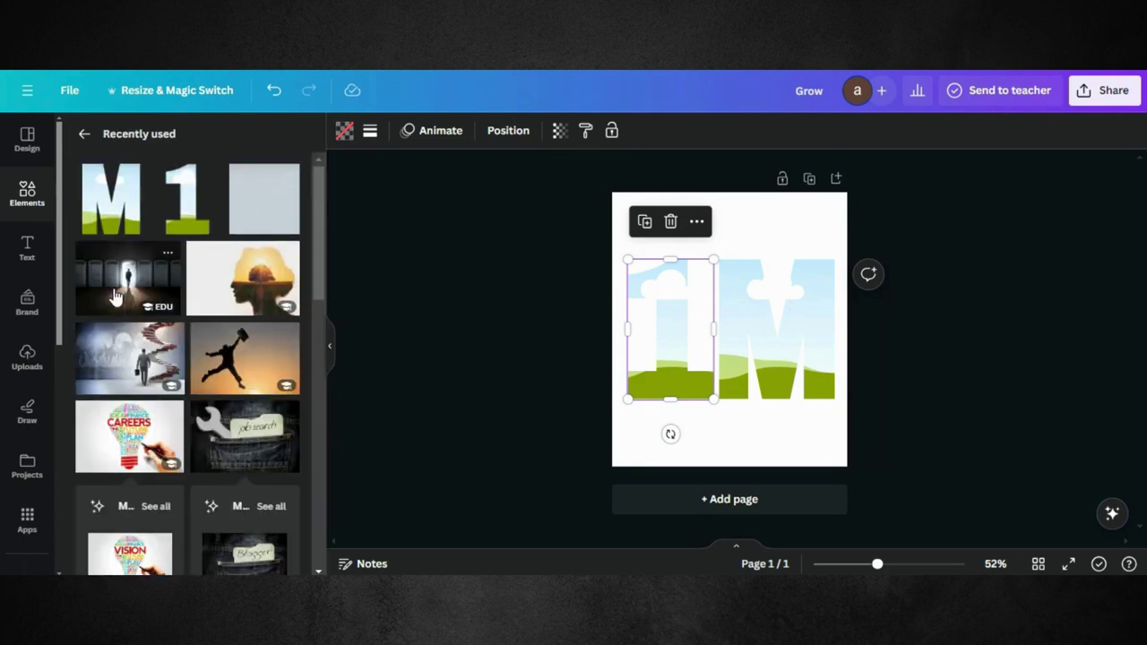
left_click(114, 297)
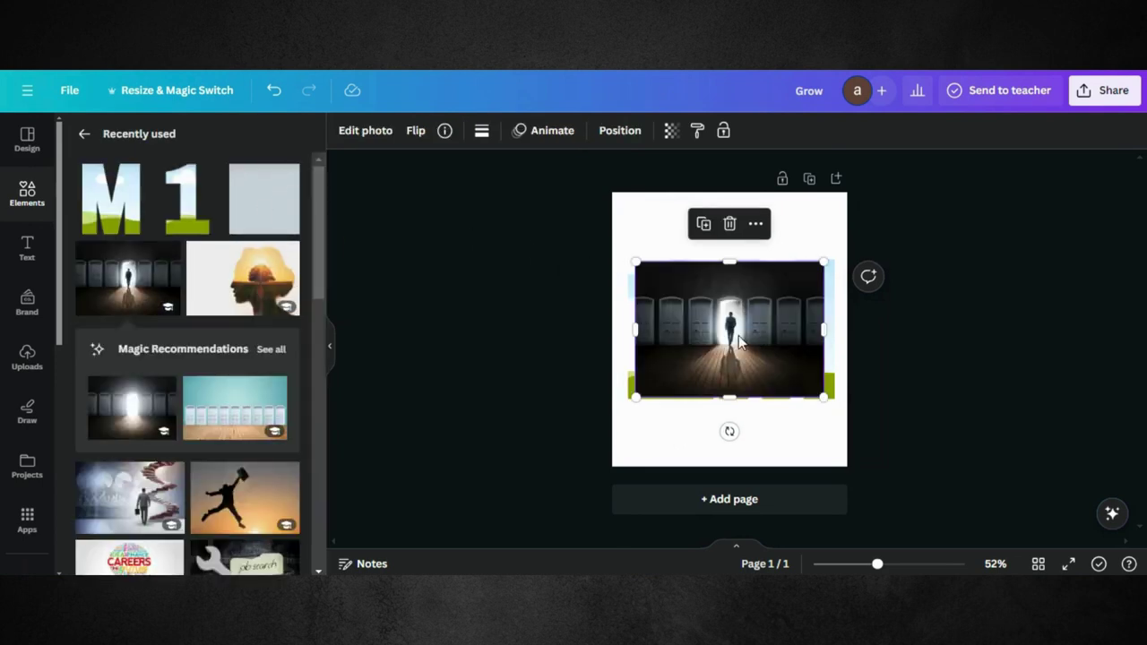
left_click_drag(738, 341, 665, 332)
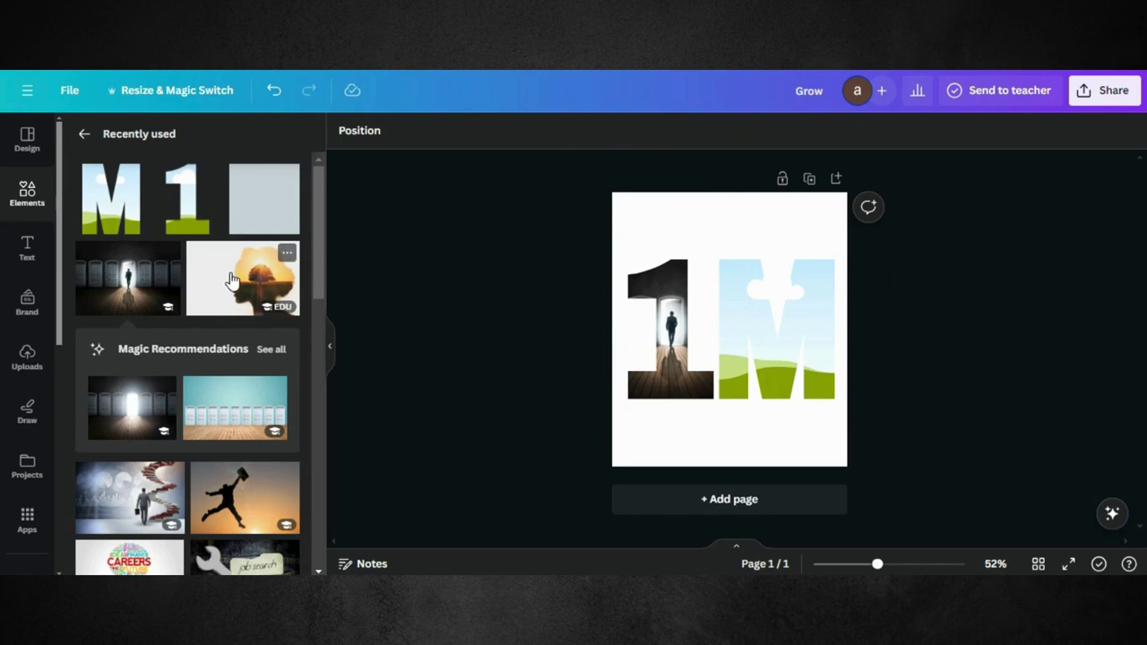
left_click_drag(231, 280, 717, 320)
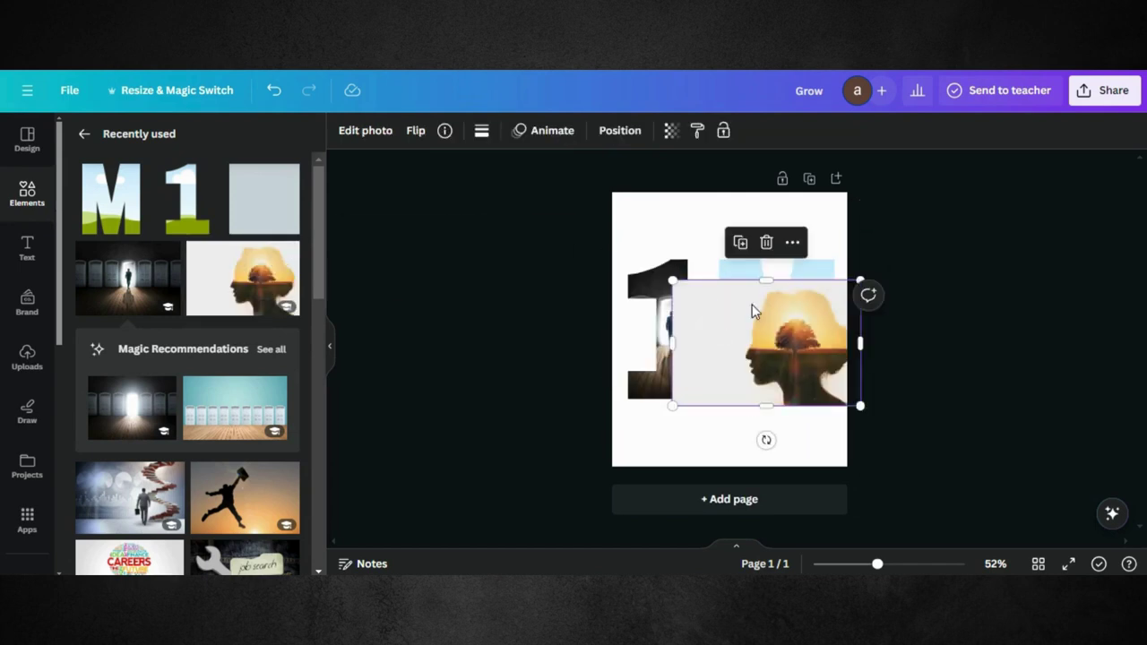
left_click_drag(768, 352, 755, 327)
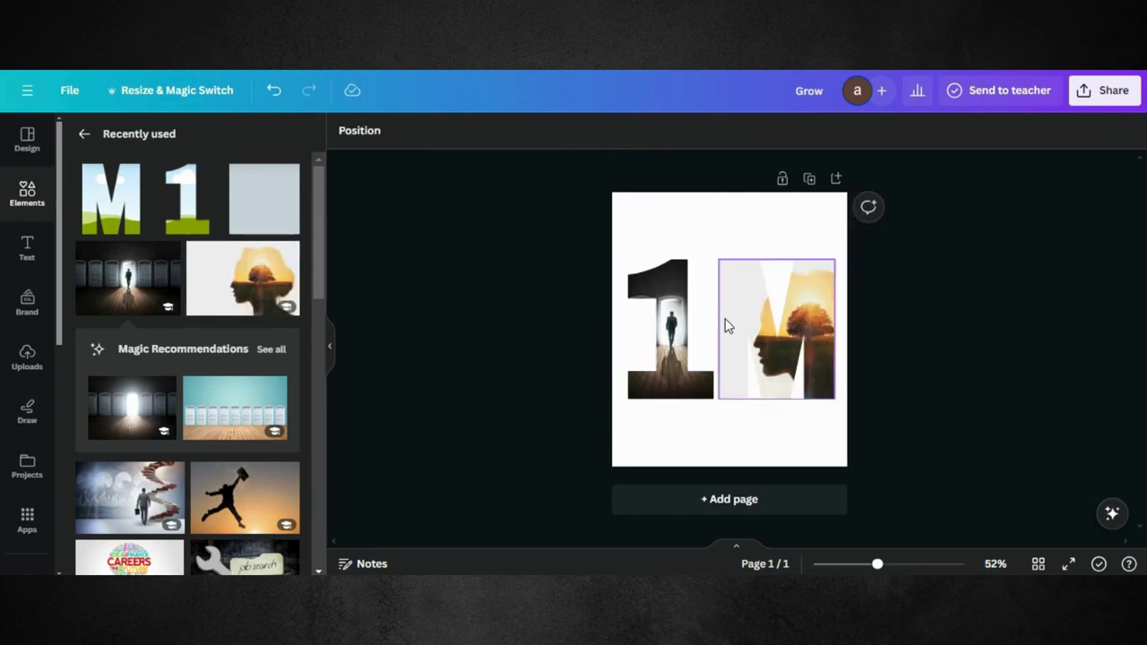
- Enlarge the doorway photo inside the 1 frame and reposition it so the walking man stands in the numeral's stem
double_click(671, 338)
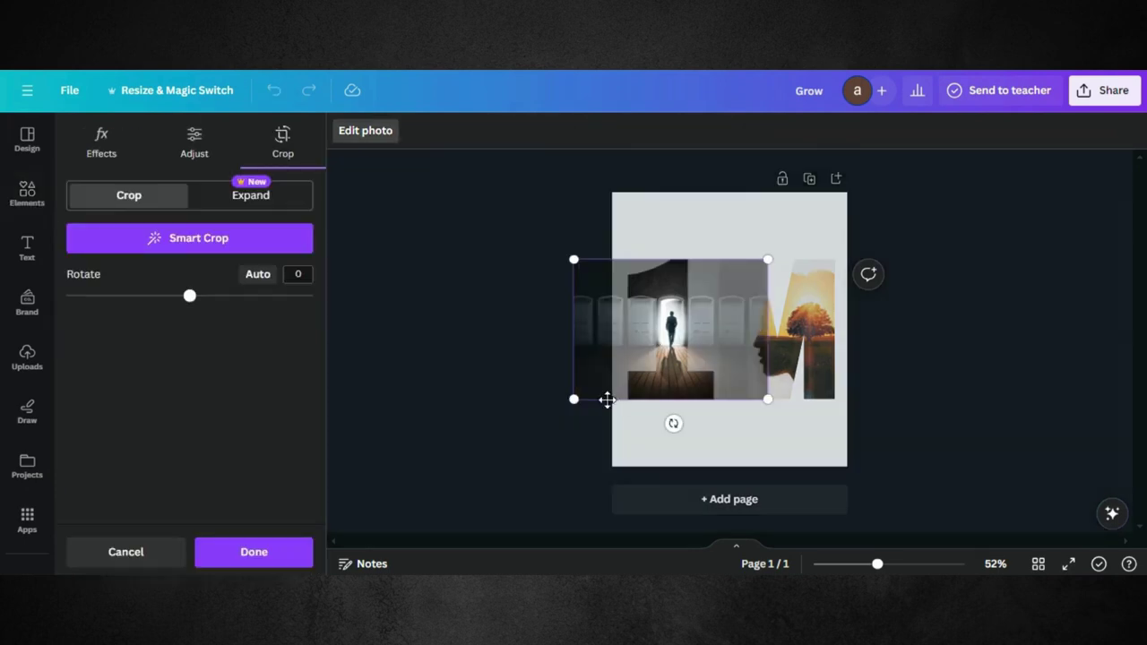
left_click_drag(766, 397, 847, 456)
left_click_drag(685, 348, 633, 320)
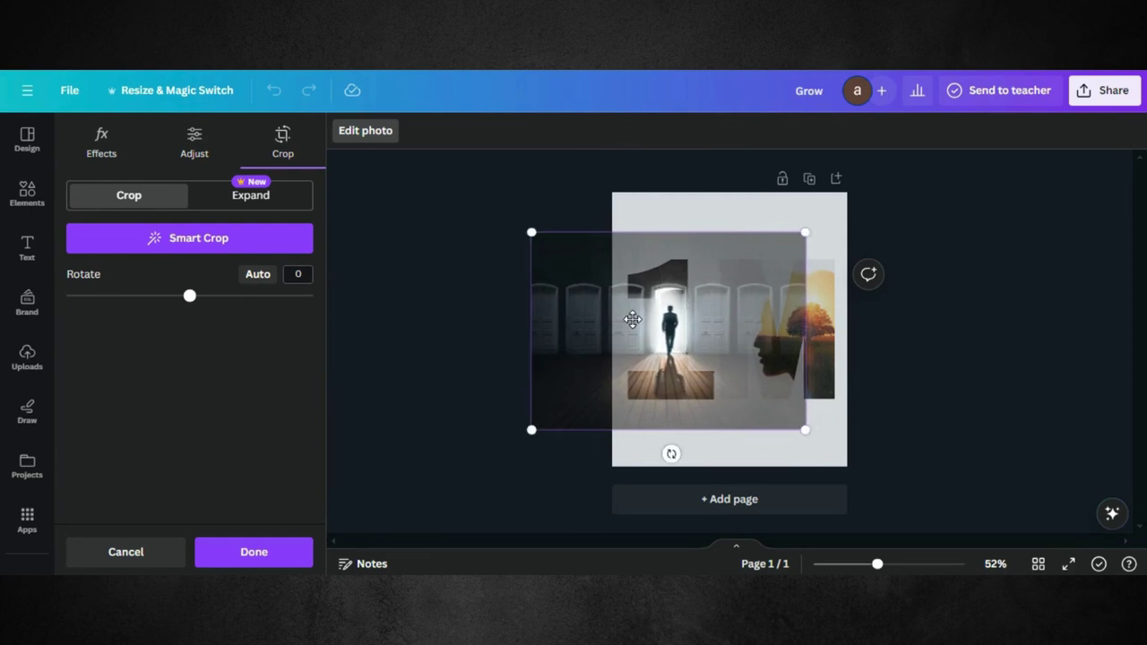
left_click(1017, 424)
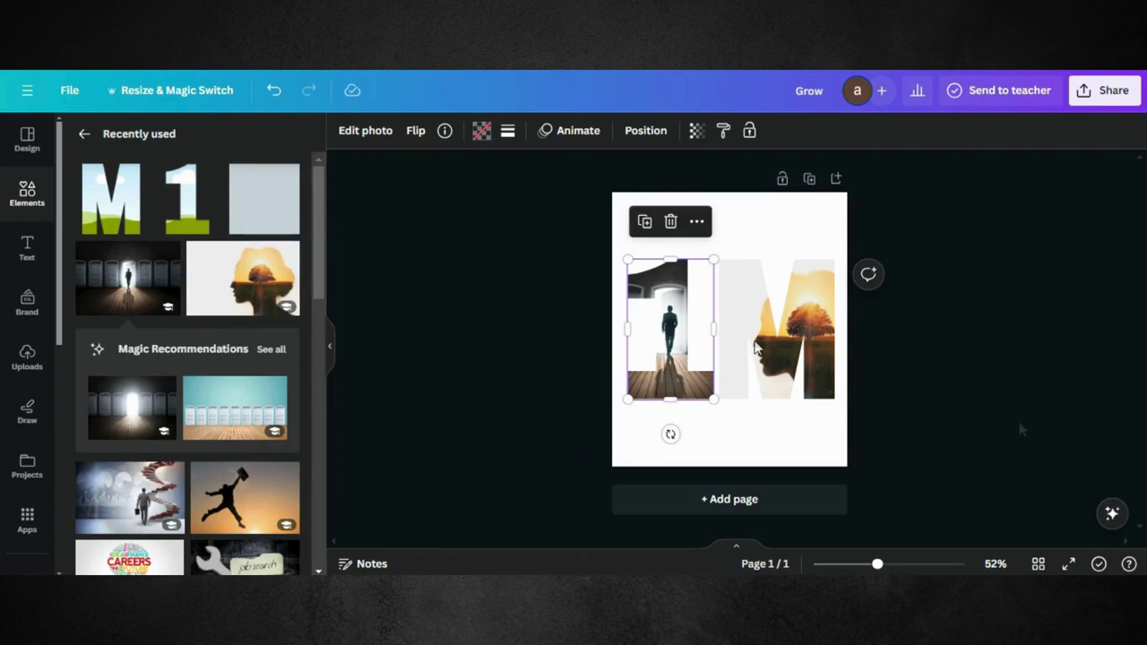
- Enlarge the silhouette photo inside the M frame and reposition it so the tree sits in the middle of the letter
left_click(800, 348)
double_click(796, 341)
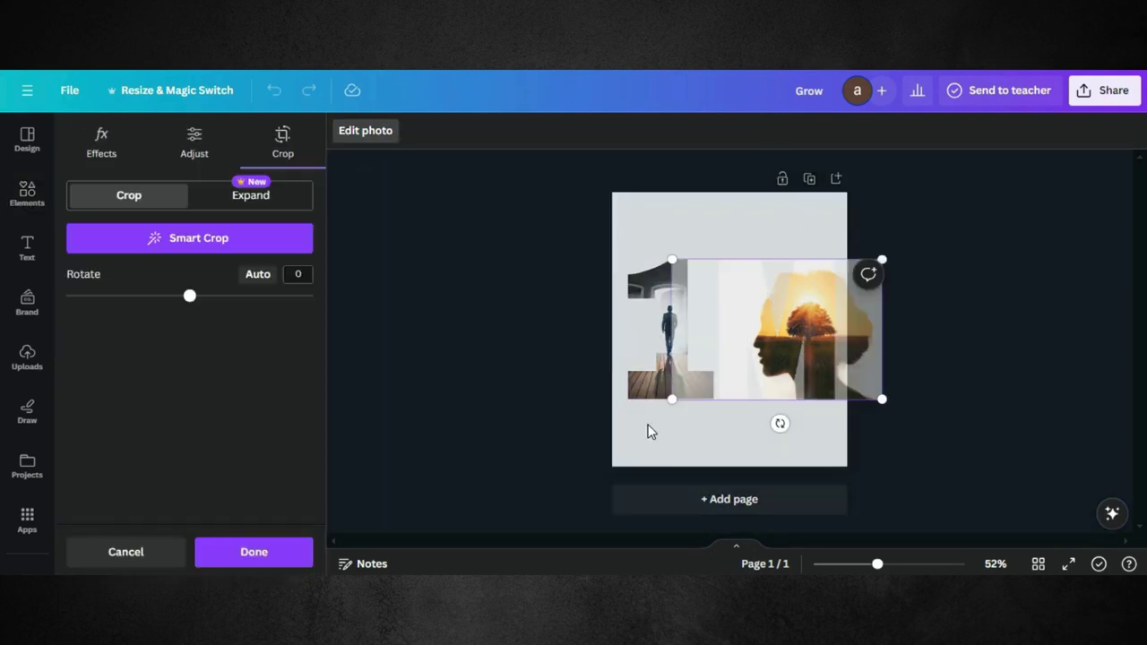
left_click_drag(670, 257, 580, 198)
left_click_drag(749, 308, 745, 361)
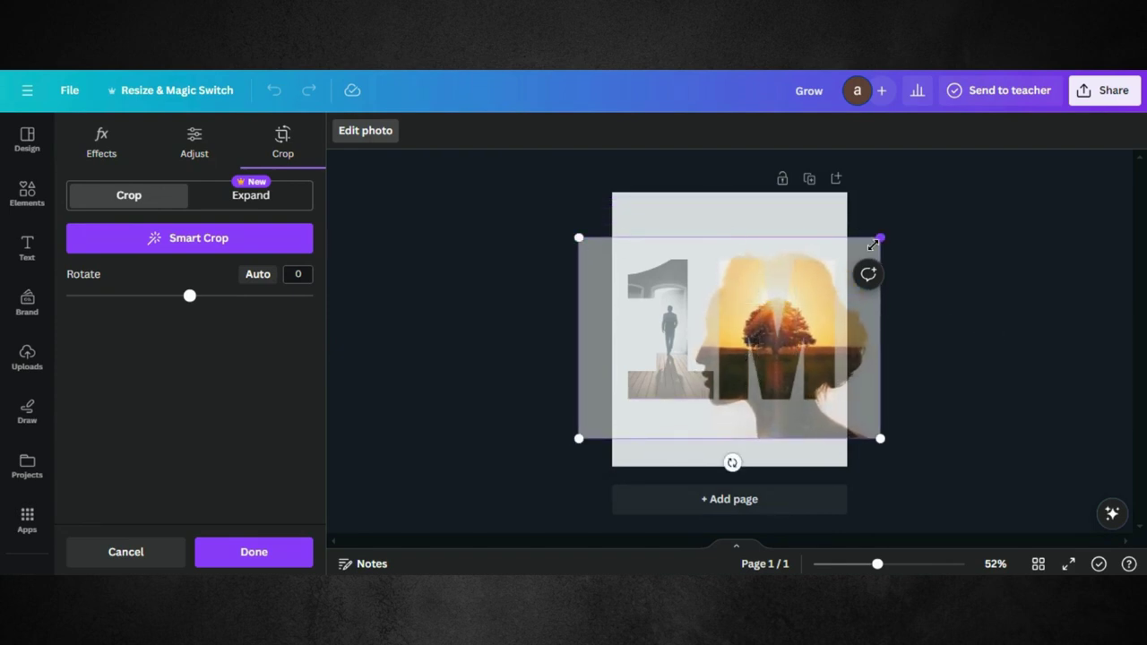
left_click_drag(875, 241, 935, 199)
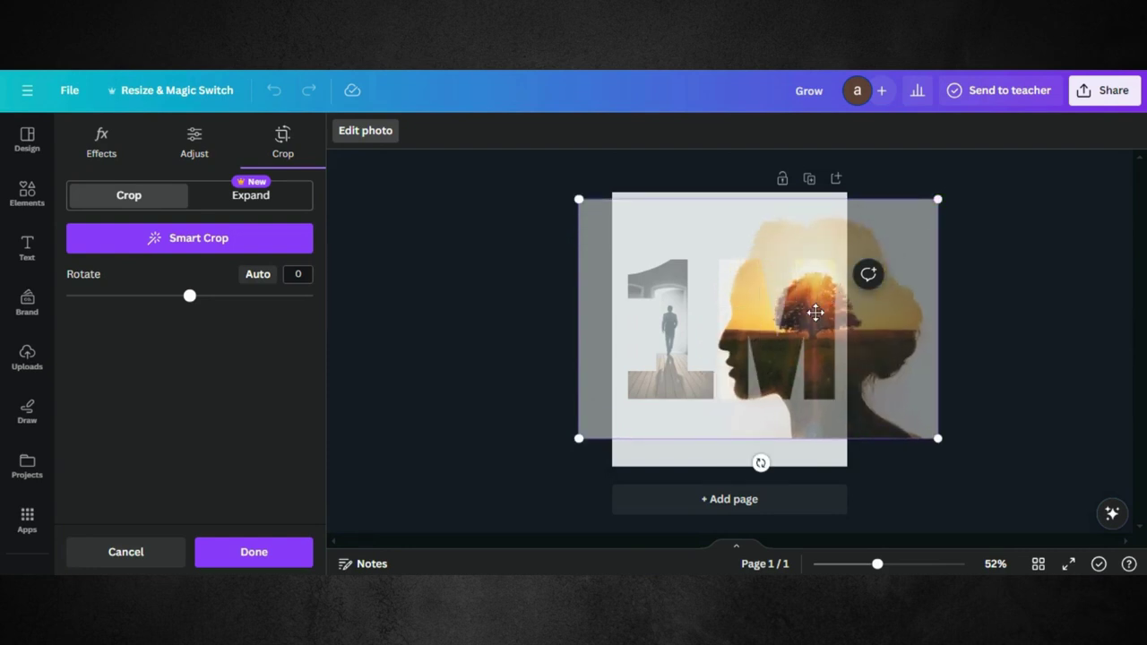
left_click_drag(814, 311, 768, 324)
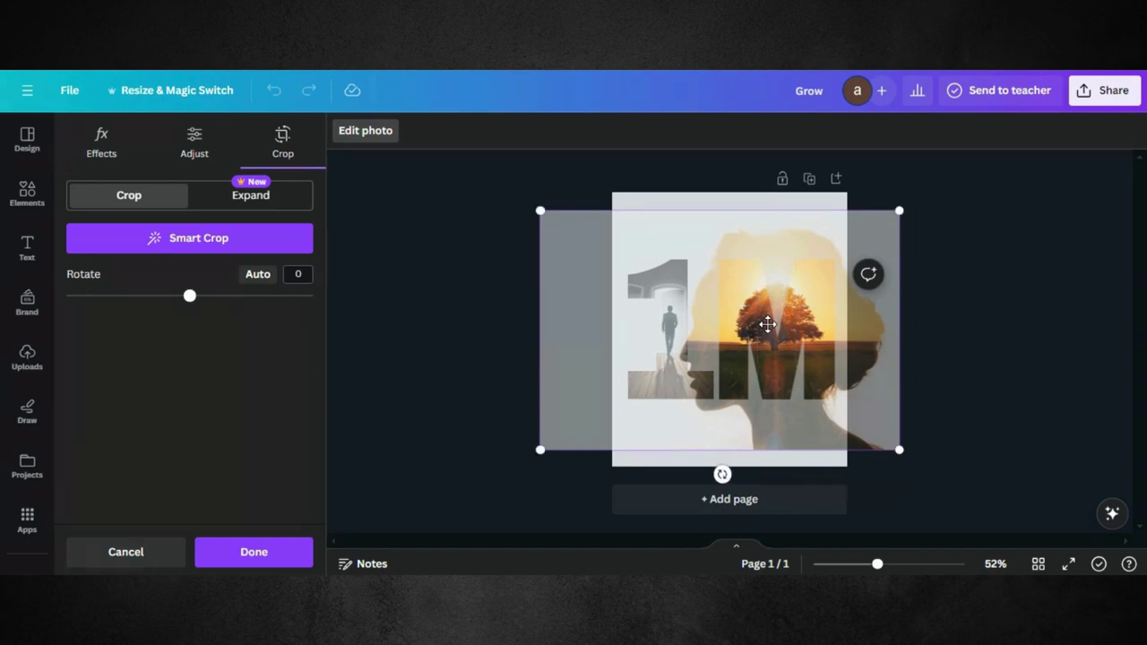
left_click(1009, 331)
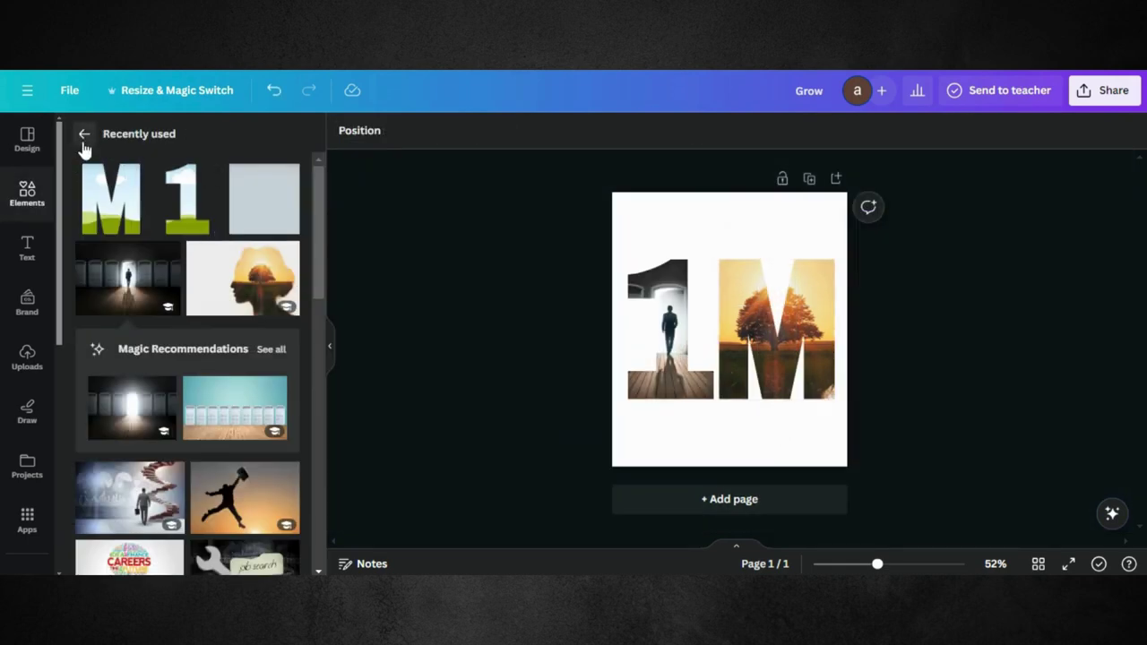
- Add a square shape to the page and fill it with white (#ffffff)
left_click(86, 137)
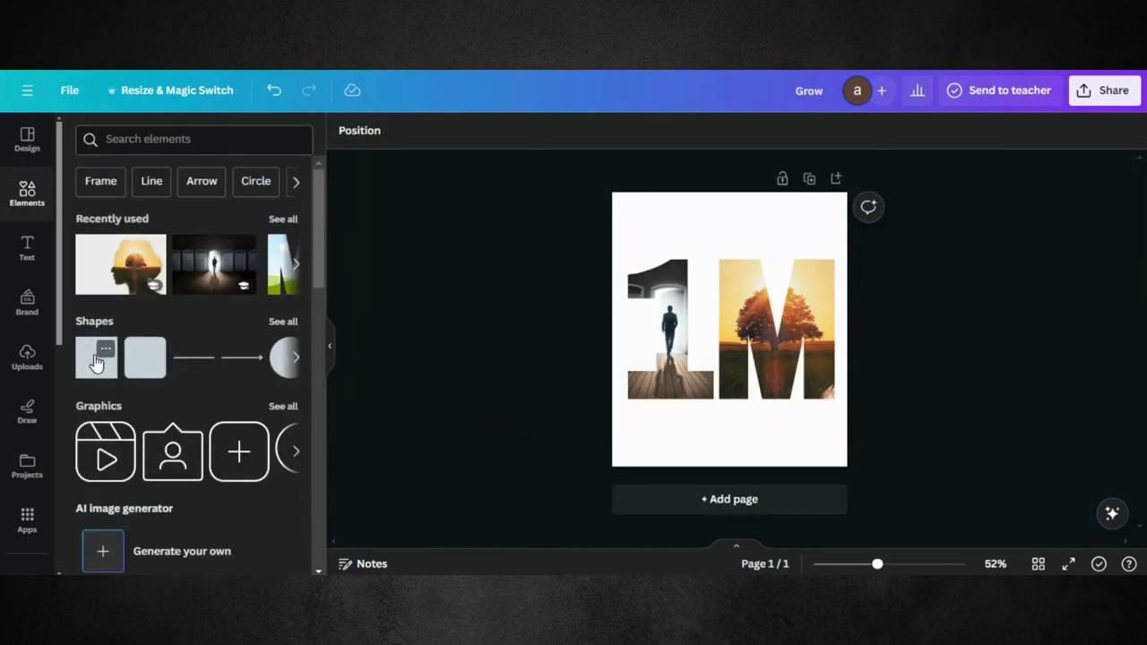
left_click(96, 361)
left_click_drag(96, 360, 709, 327)
left_click(418, 131)
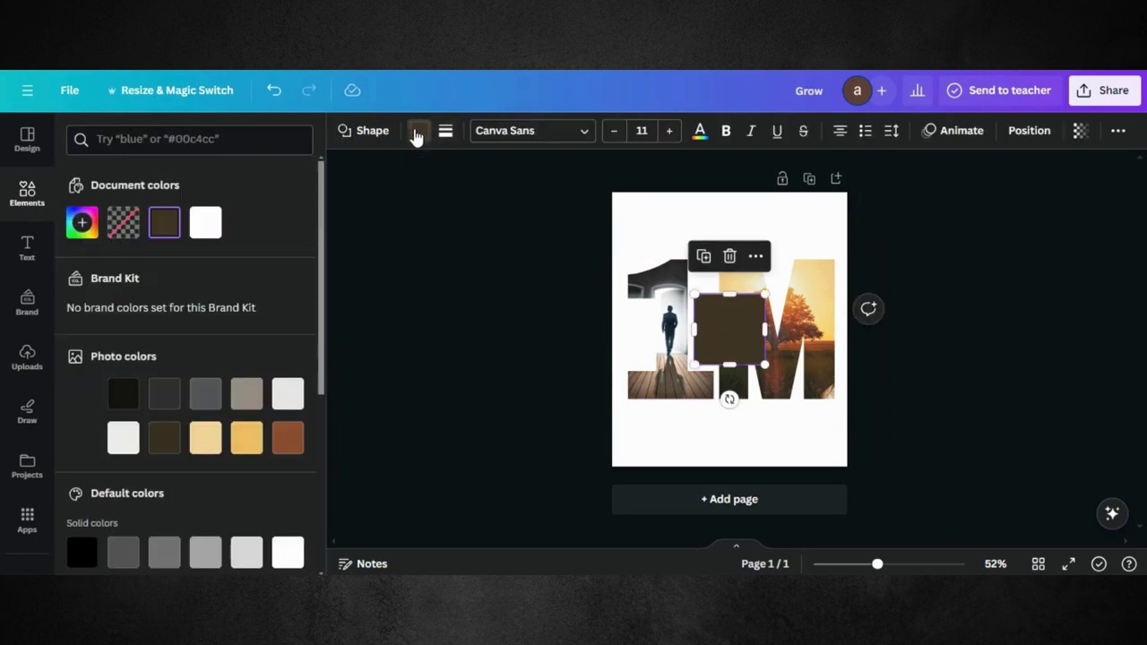
left_click(205, 222)
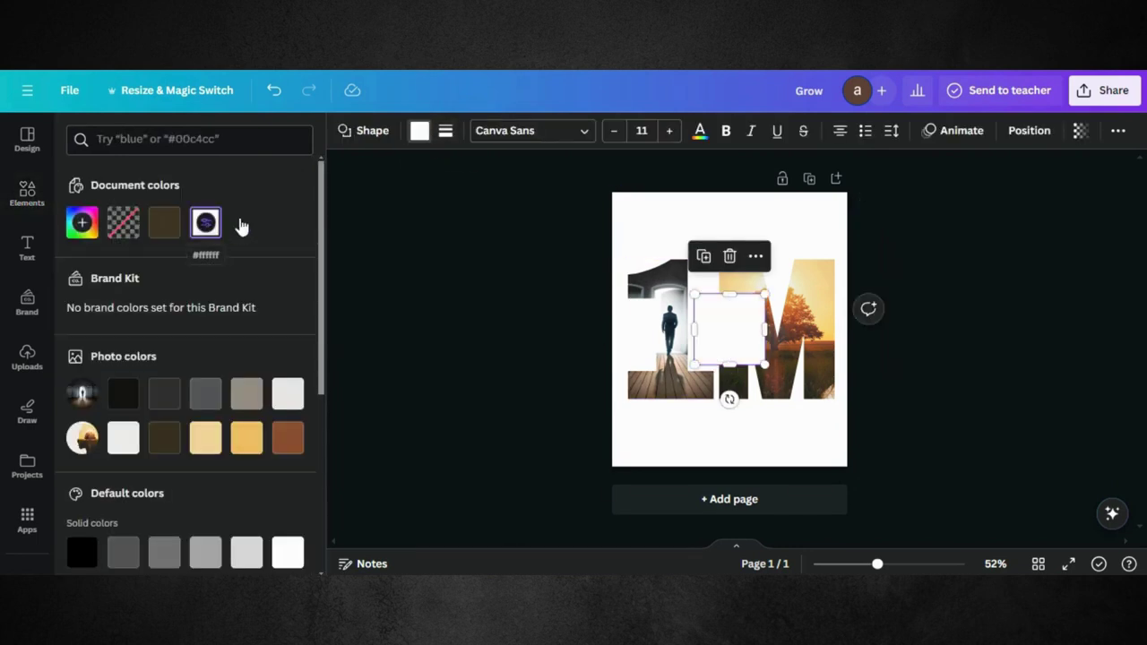
- Nudge the 1 slightly toward the M and turn the white square into a thin horizontal bar across the middle of both characters
left_click(659, 371)
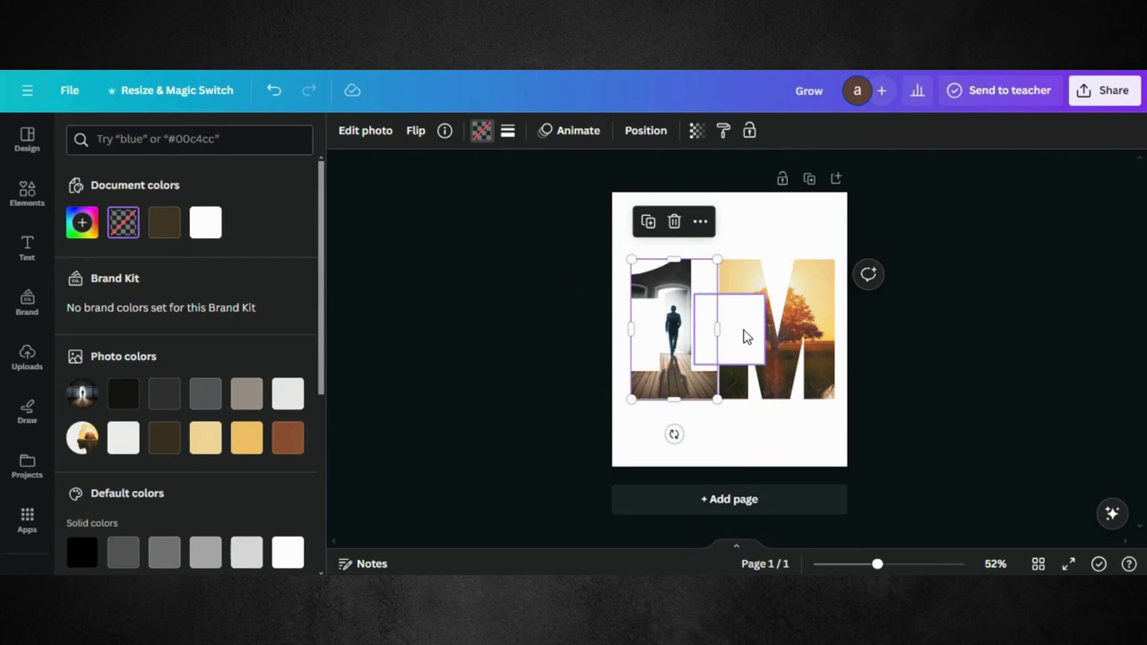
left_click_drag(744, 336, 843, 315)
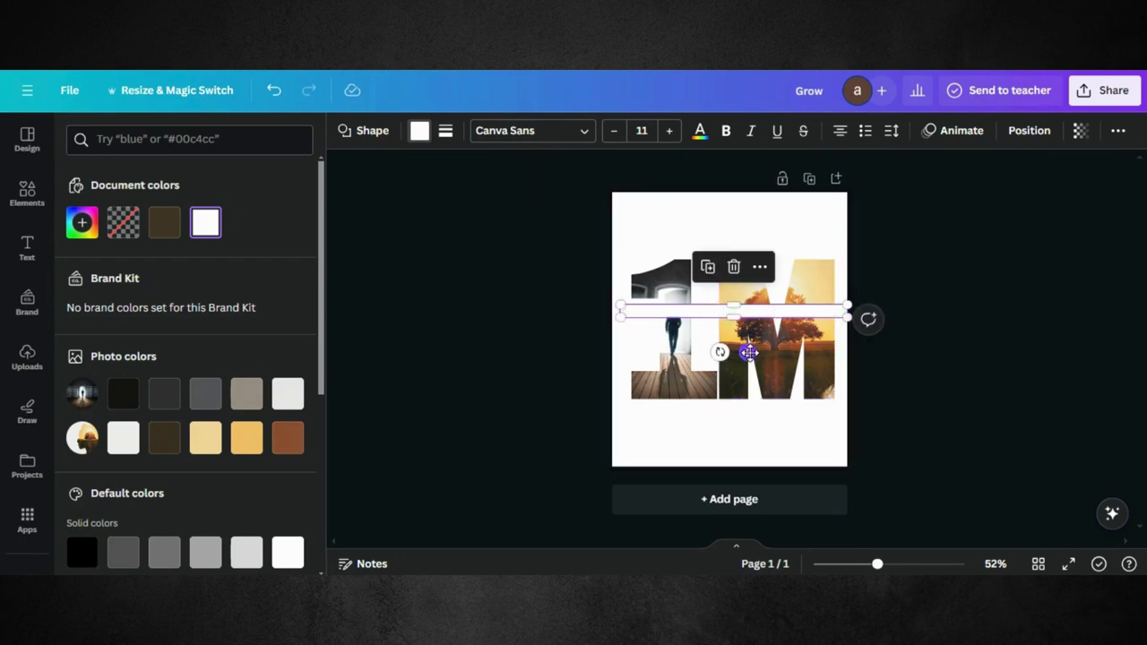
mouse_move(748, 352)
left_mouse_down()
mouse_move(749, 378)
mouse_move(749, 367)
left_mouse_up()
- Select the 1, the M and the white bar together and center them horizontally on the page
left_click(579, 302)
left_click_drag(572, 306, 794, 350)
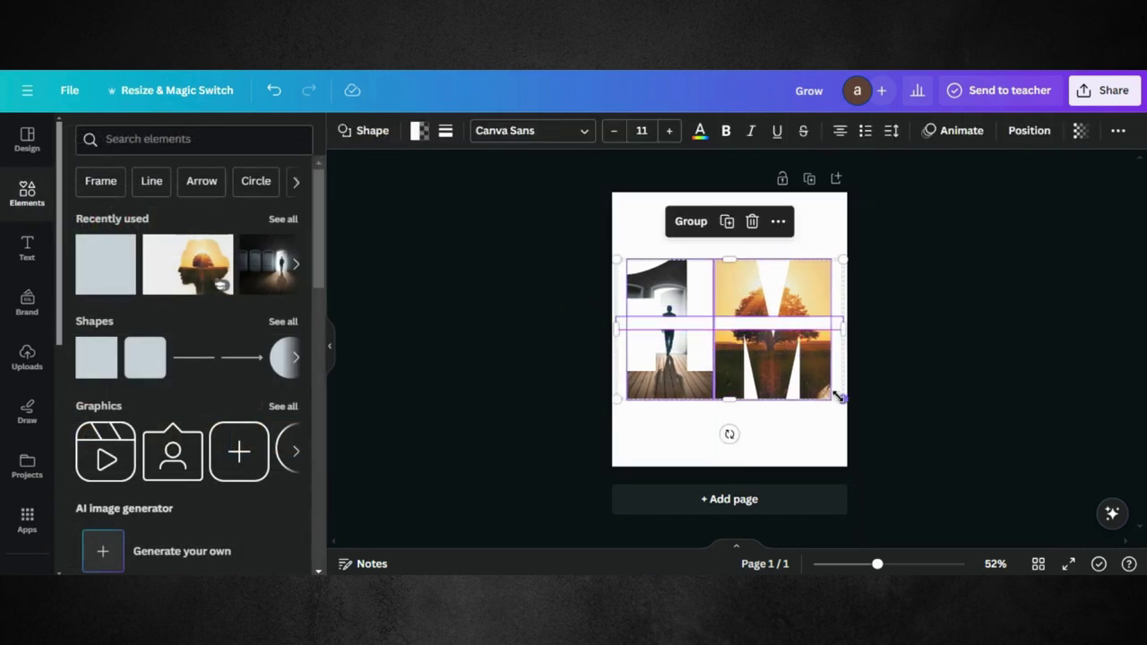
left_click(941, 314)
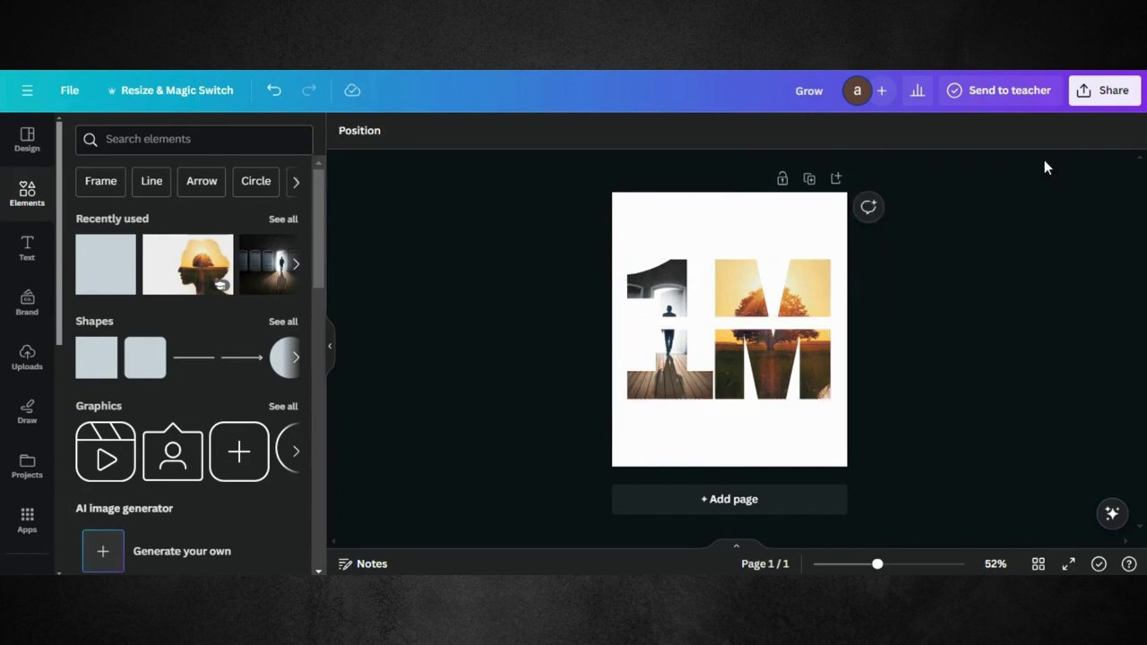
- Download the 1M design as a PNG at size 1 and upload the exported file back as an image
left_click(1102, 92)
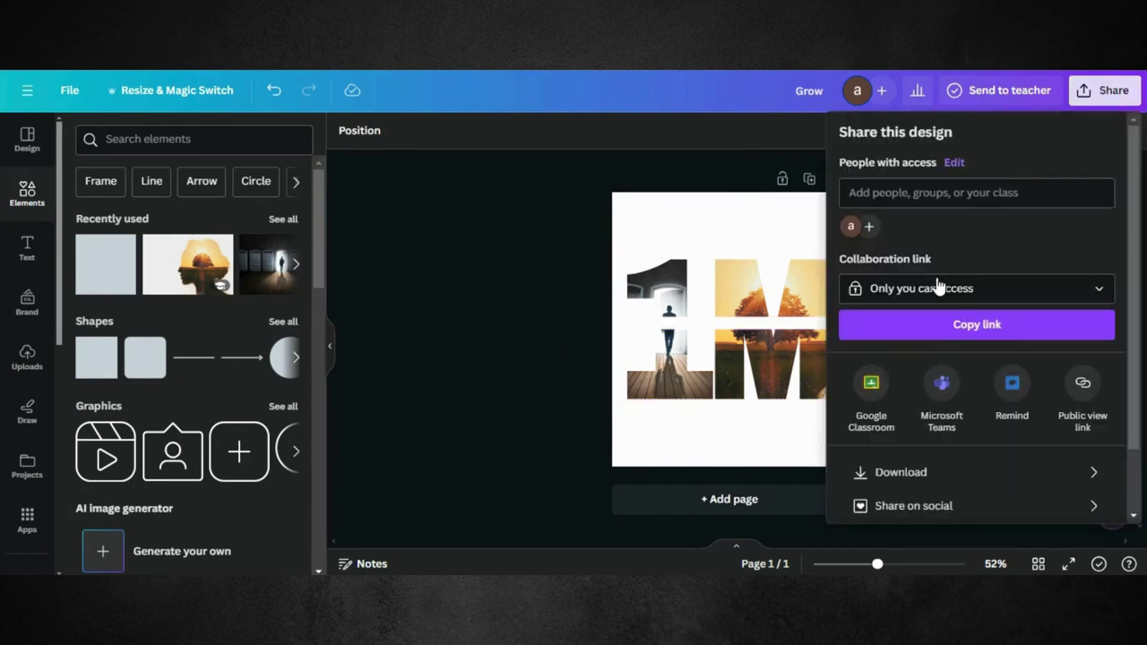
scroll(937, 287, "down", 2)
left_click(898, 396)
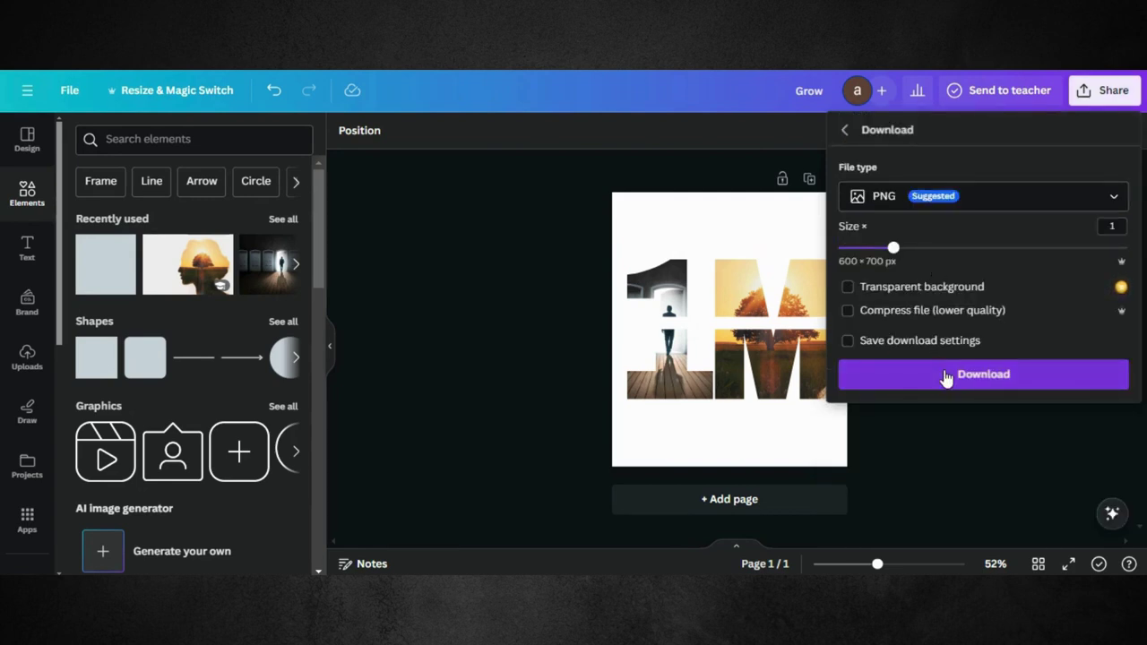
left_click(945, 375)
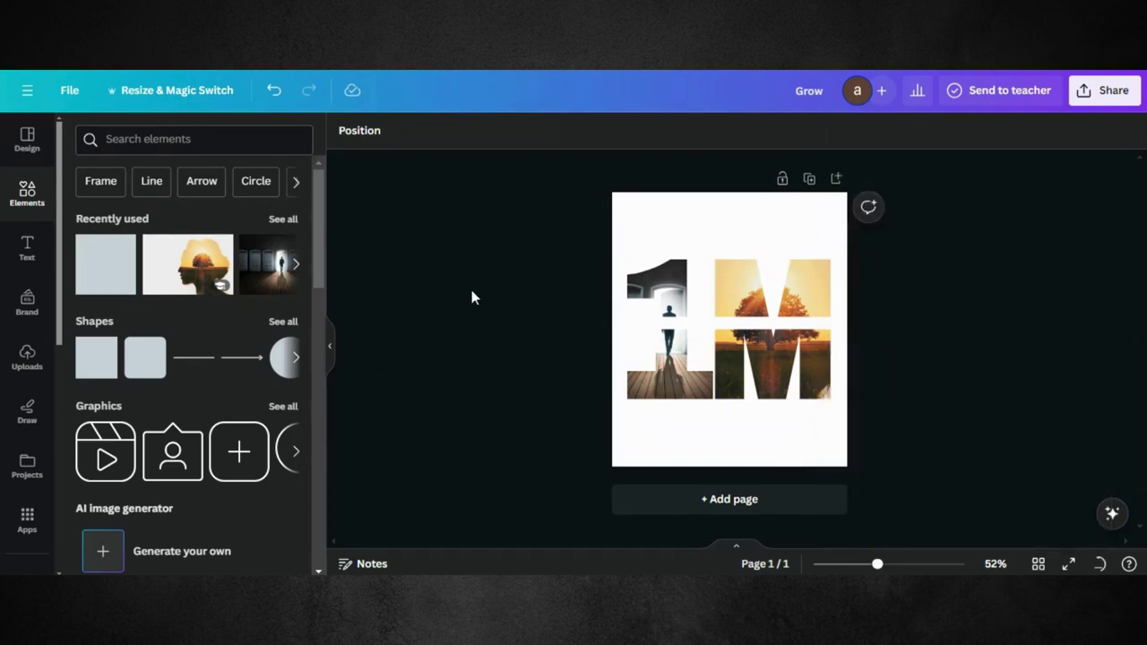
left_click_drag(935, 83, 226, 333)
- Add a second page and fill its background with the dark brown photo color
left_click(708, 504)
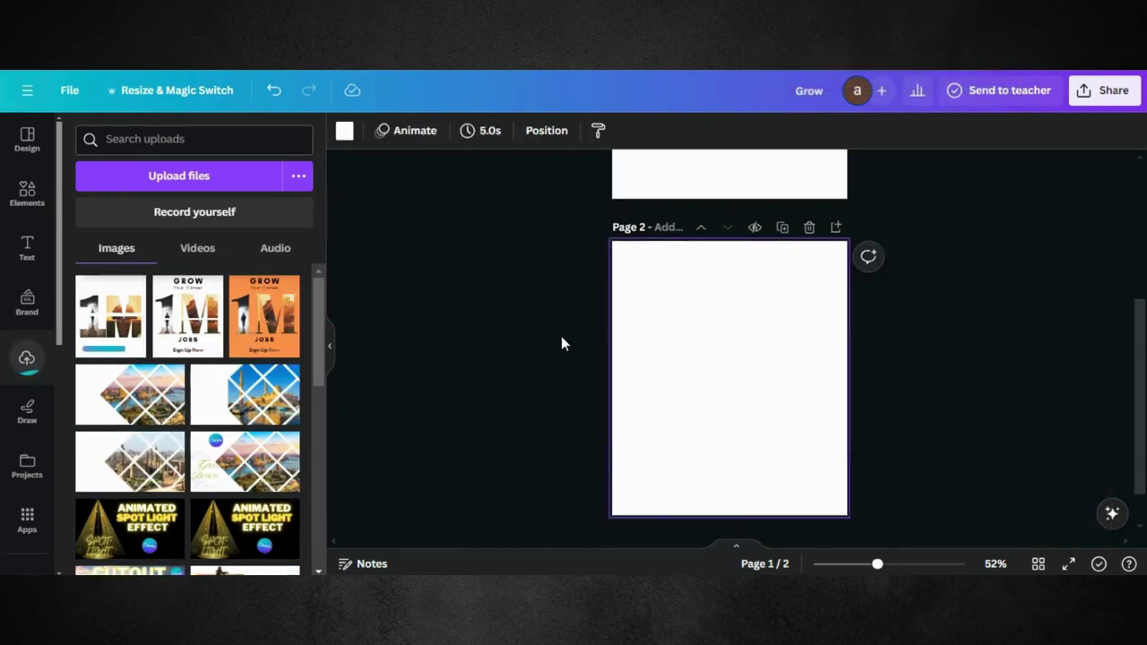
left_click(345, 131)
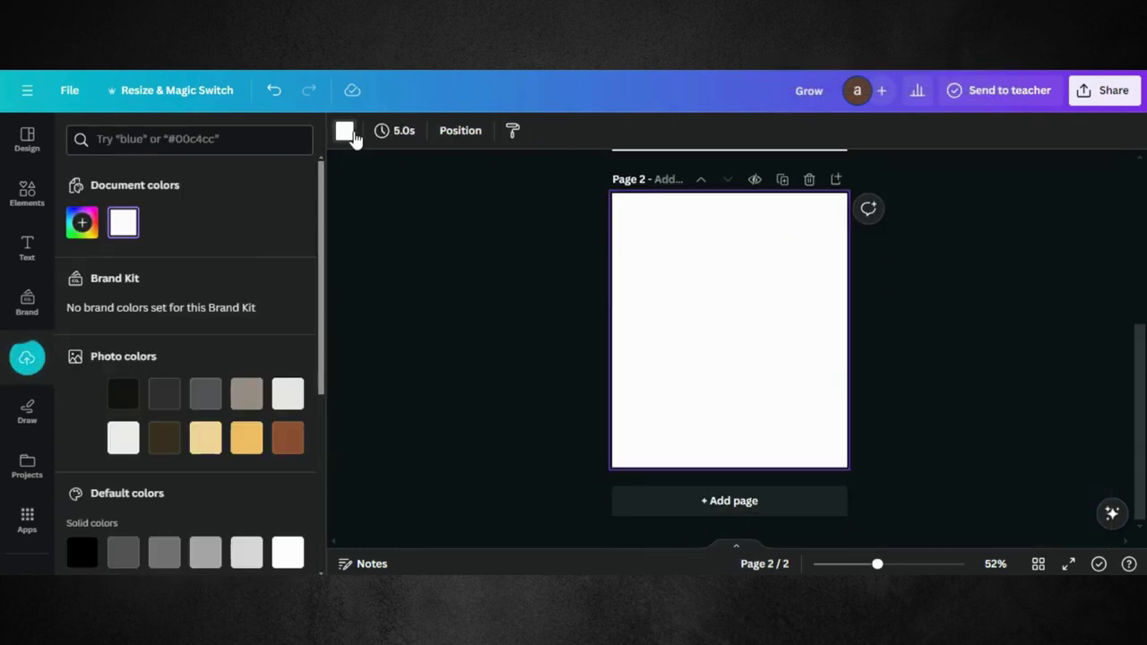
left_click(171, 444)
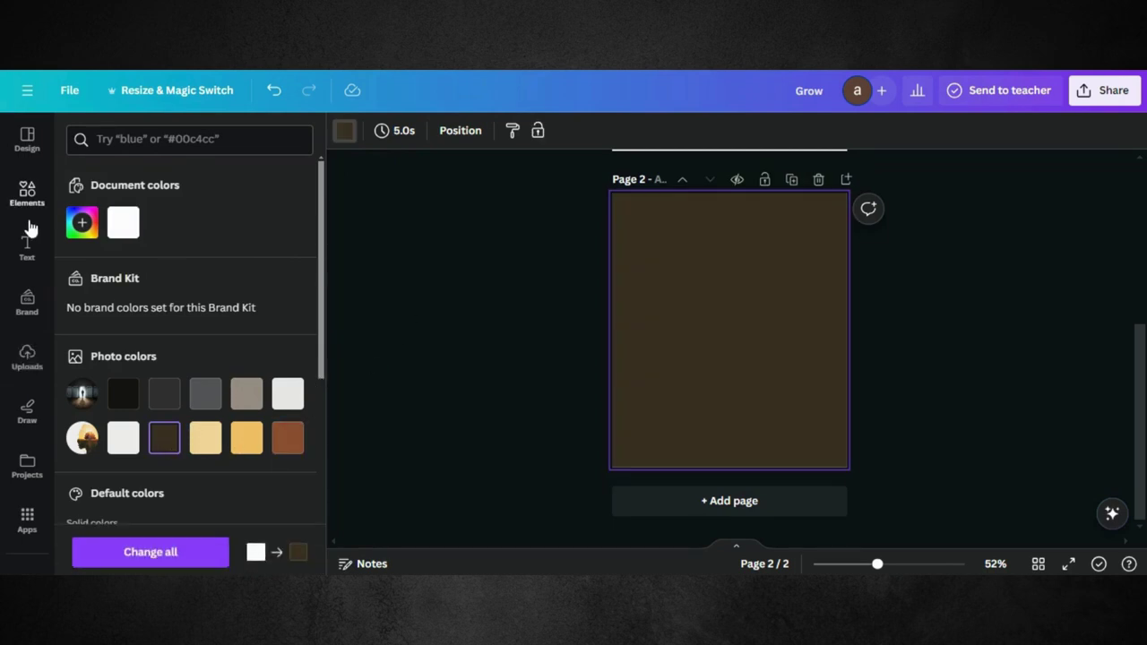
- Place the uploaded 1M image on page 2 and remove its white background with BG Remover
left_click(26, 361)
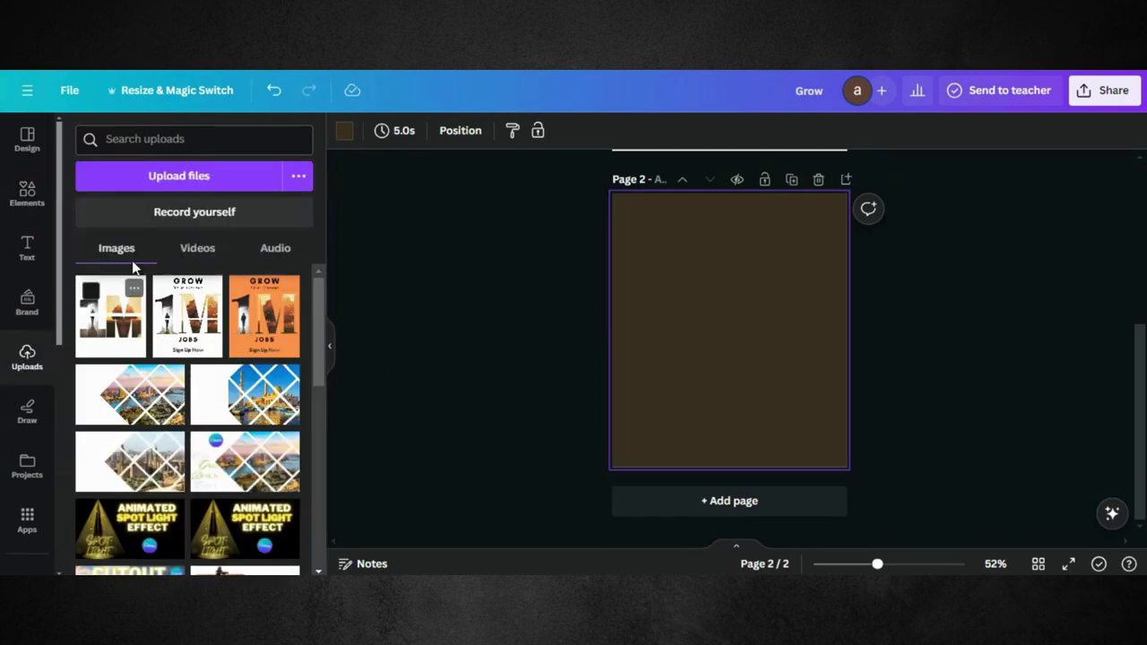
left_click(111, 331)
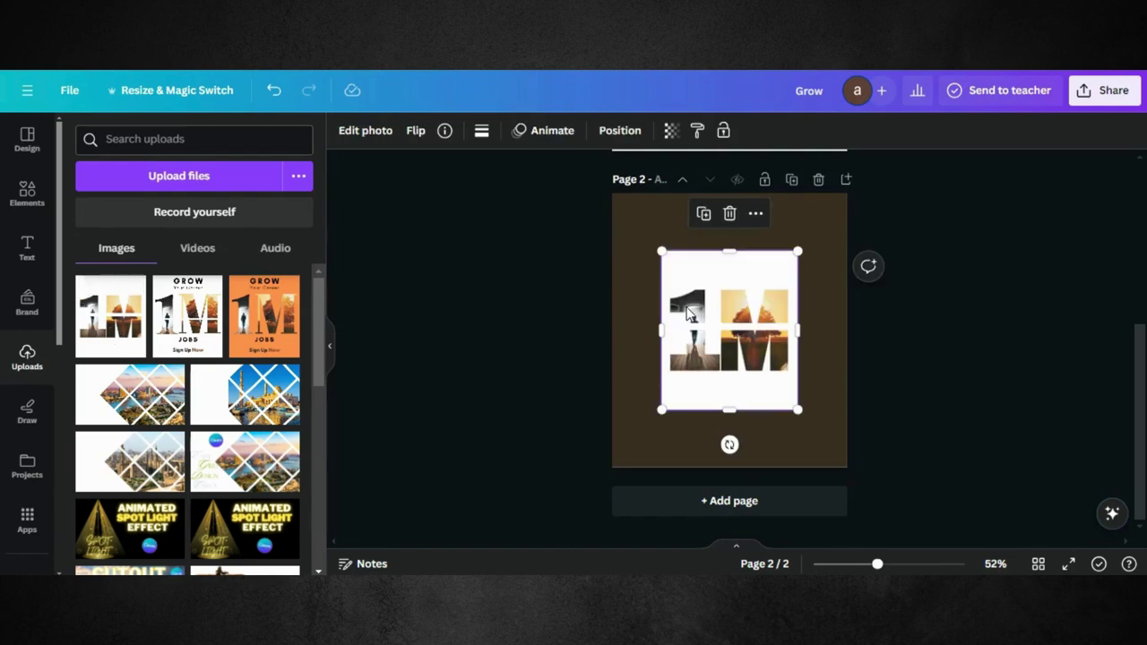
left_click(365, 131)
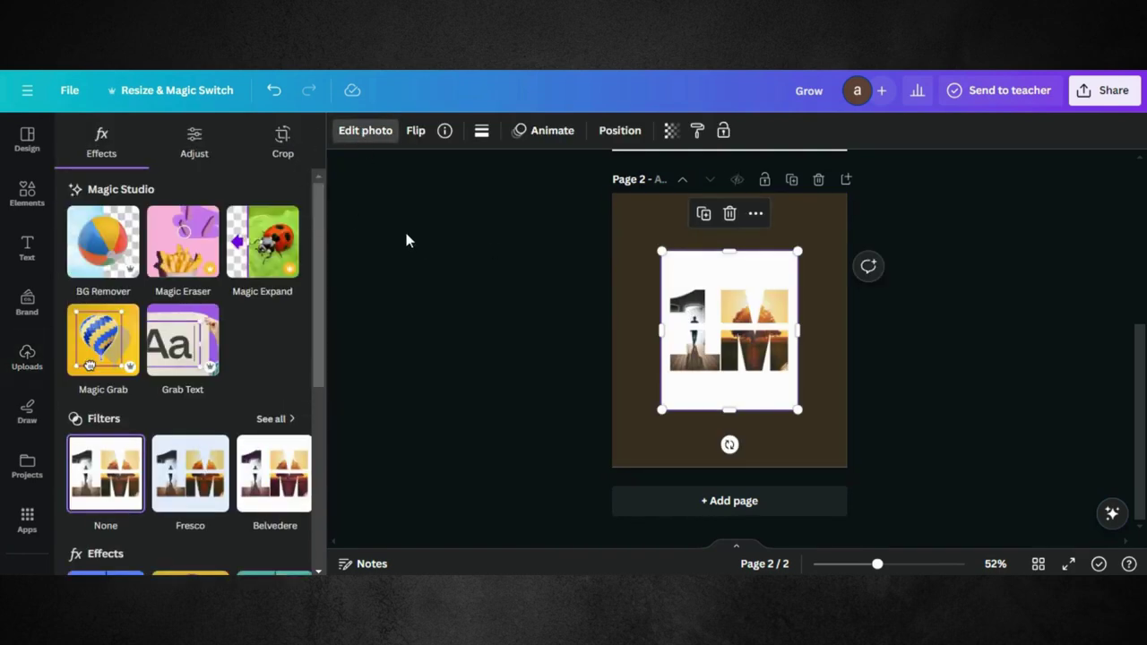
left_click(119, 244)
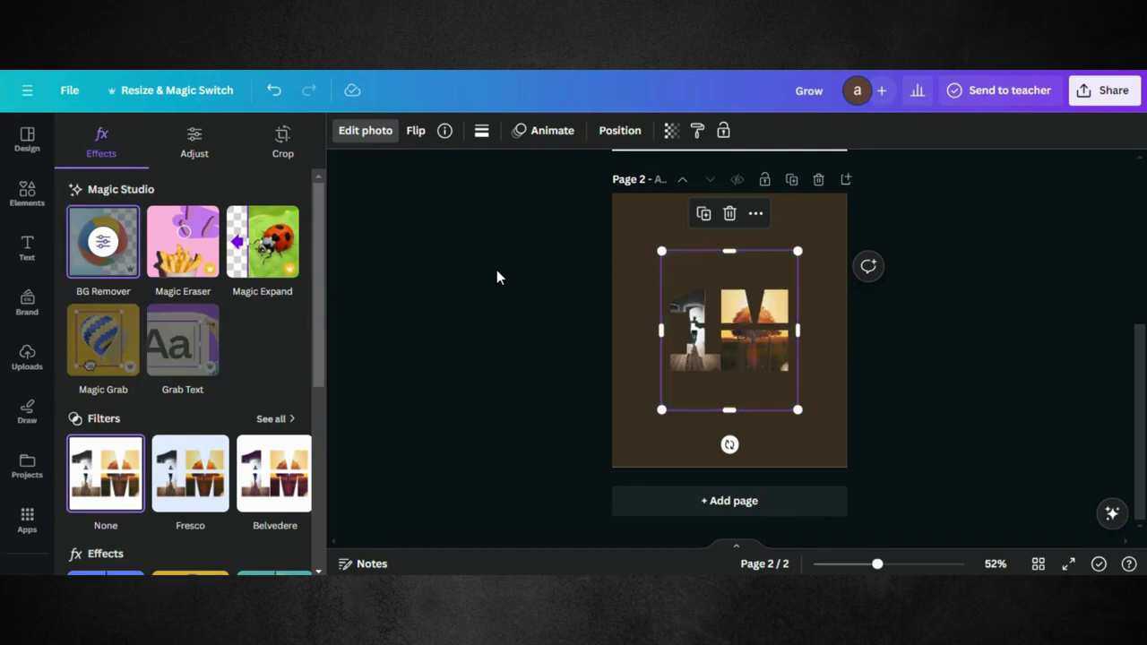
- Change the page 2 background to the golden yellow photo color
left_click(631, 218)
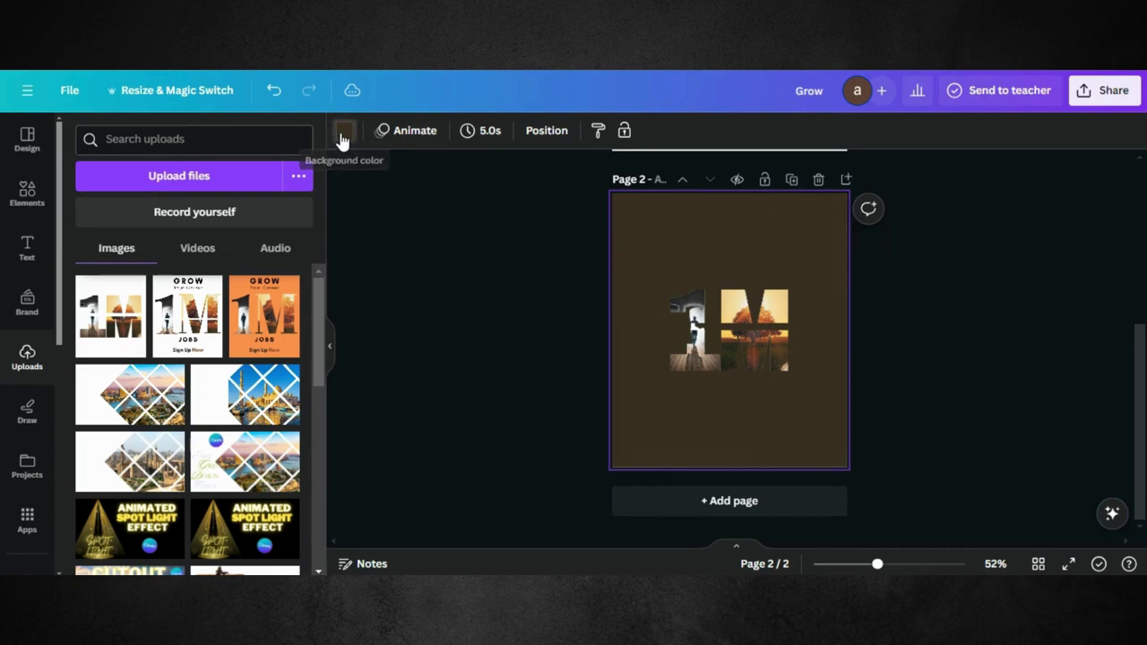
left_click(344, 131)
left_click(249, 448)
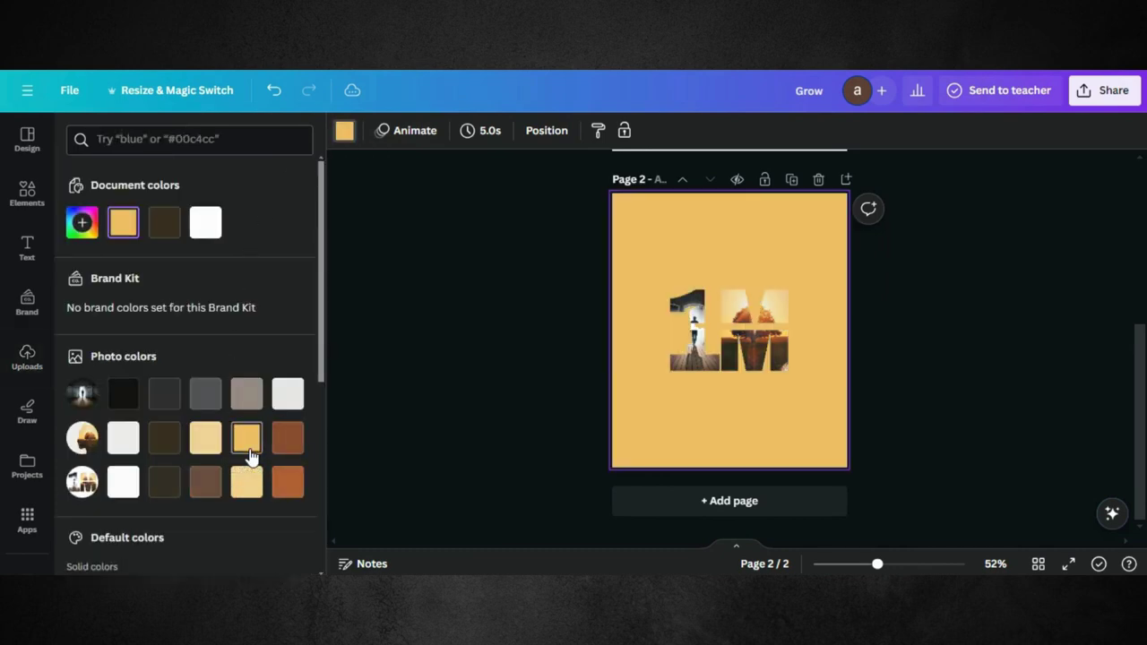
- Enlarge the 1M image to the full page width and crop the empty areas above and below the characters
left_click(691, 295)
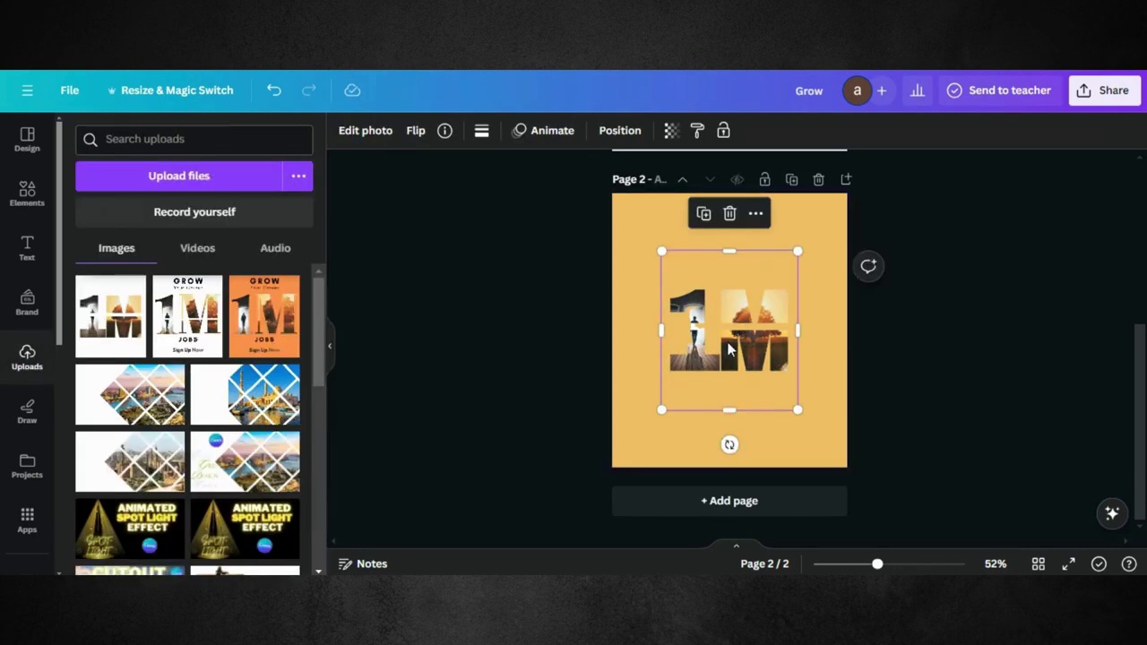
left_click_drag(640, 199, 627, 185)
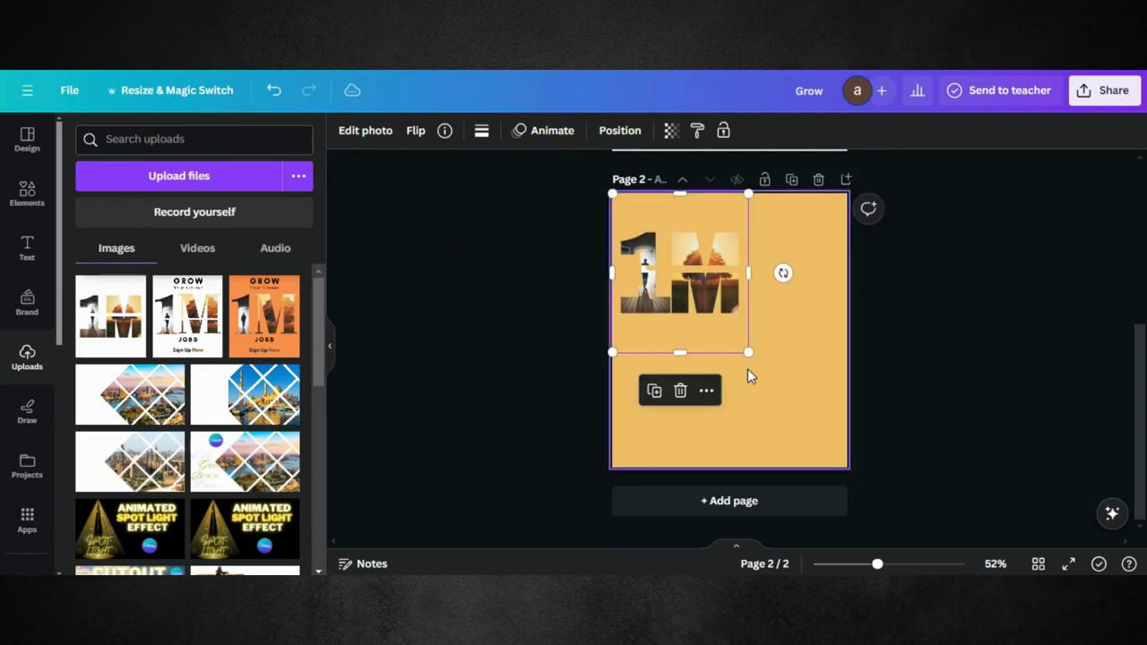
left_click_drag(748, 352, 847, 467)
left_click_drag(724, 193, 725, 254)
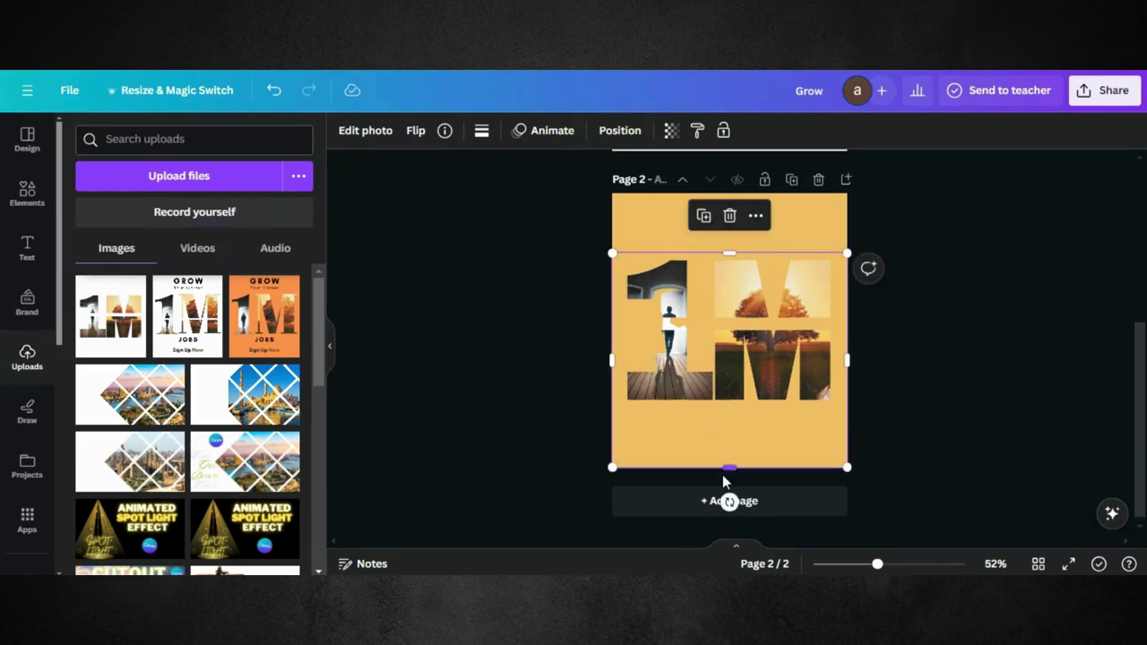
left_click_drag(725, 468, 730, 408)
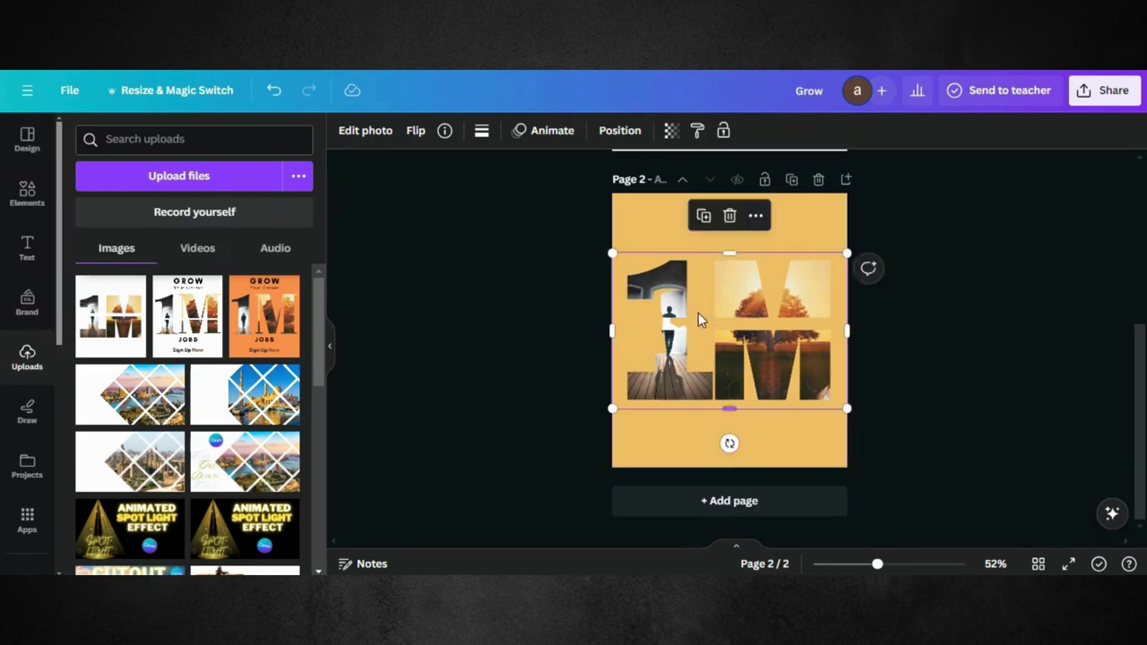
- Apply a Drop shadow effect to the 1M image
left_click(366, 130)
scroll(153, 256, "down", 5)
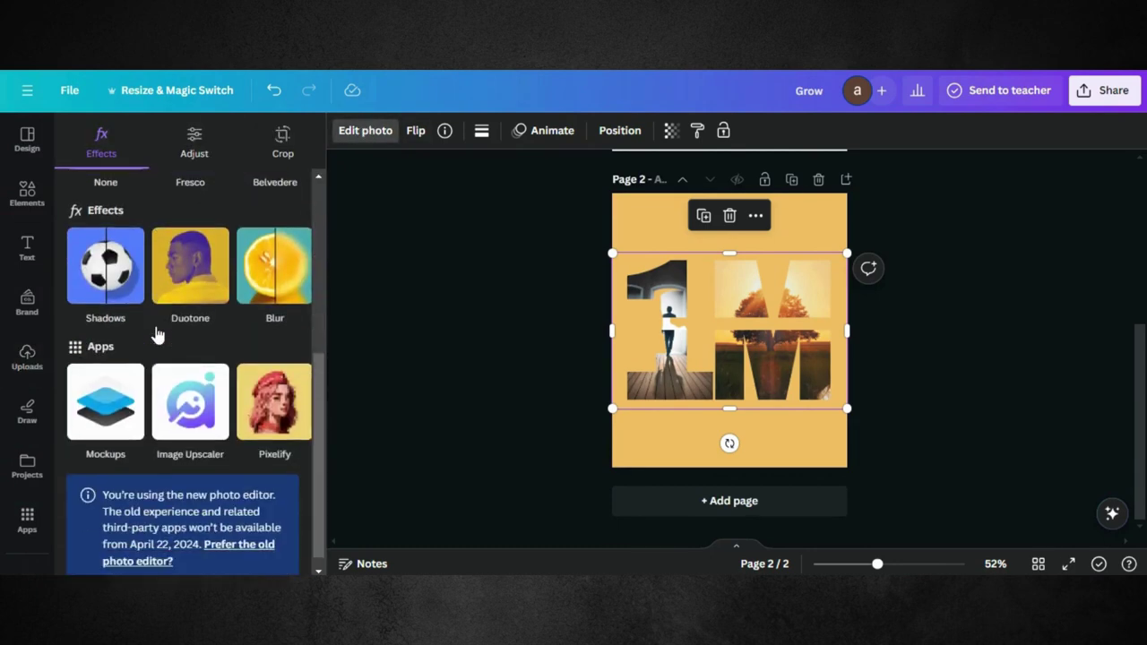
left_click(114, 269)
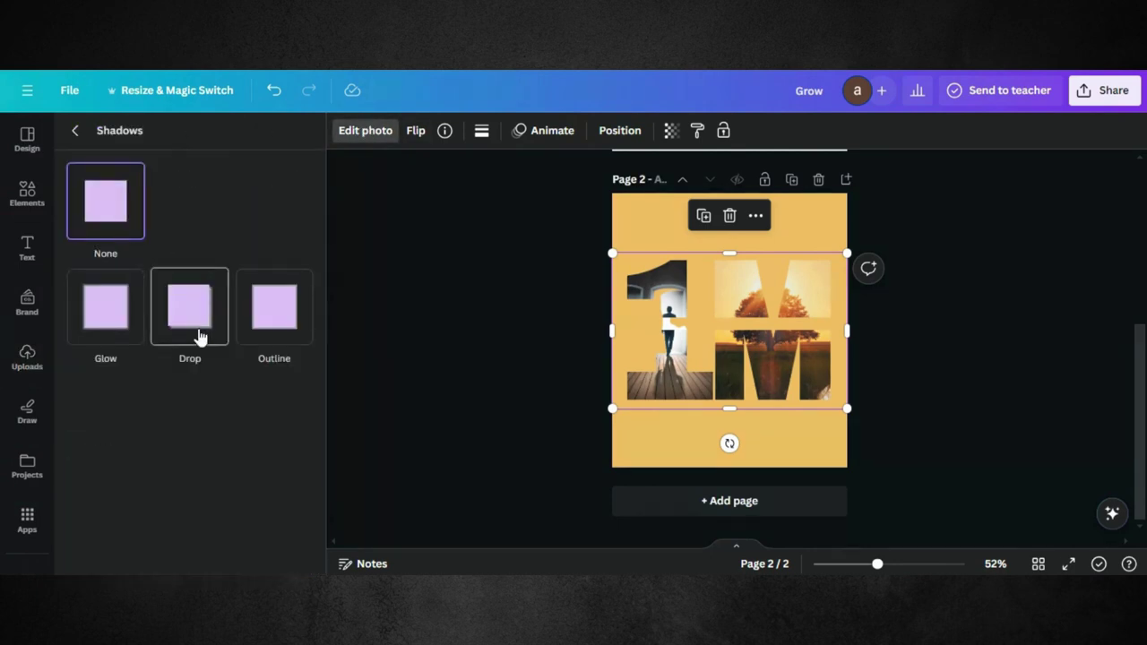
left_click(200, 333)
scroll(197, 333, "down", 1)
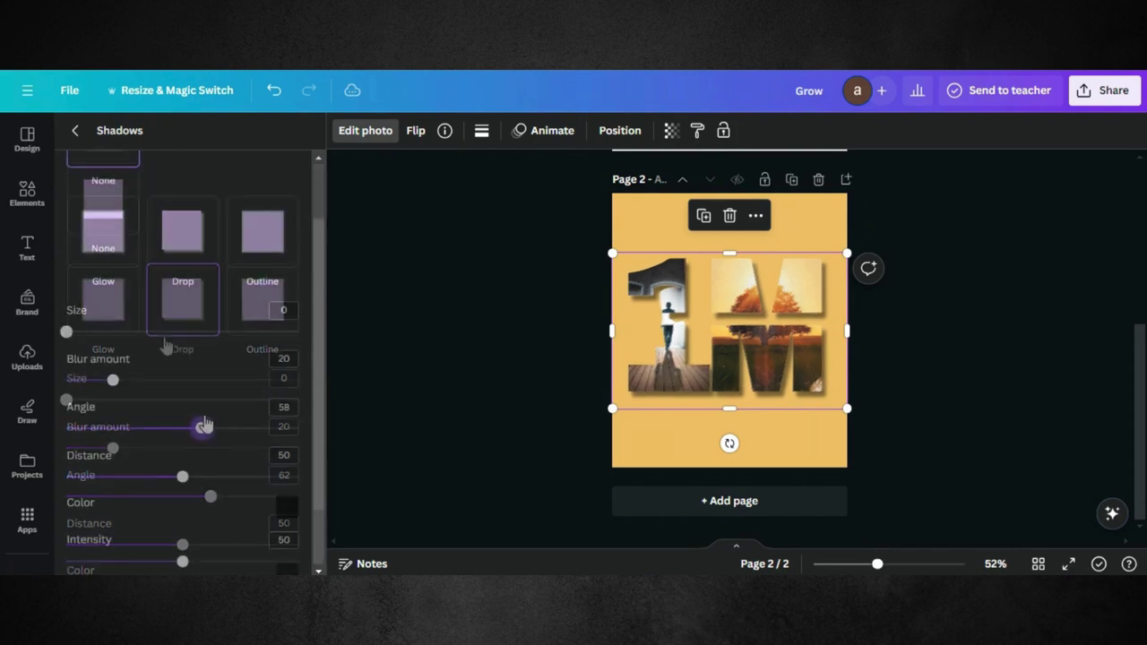
- Set the drop shadow's angle to 64, distance to 34 and intensity to 58, and reduce its blur amount
mouse_move(211, 428)
left_mouse_down()
mouse_move(230, 427)
mouse_move(216, 426)
left_mouse_up()
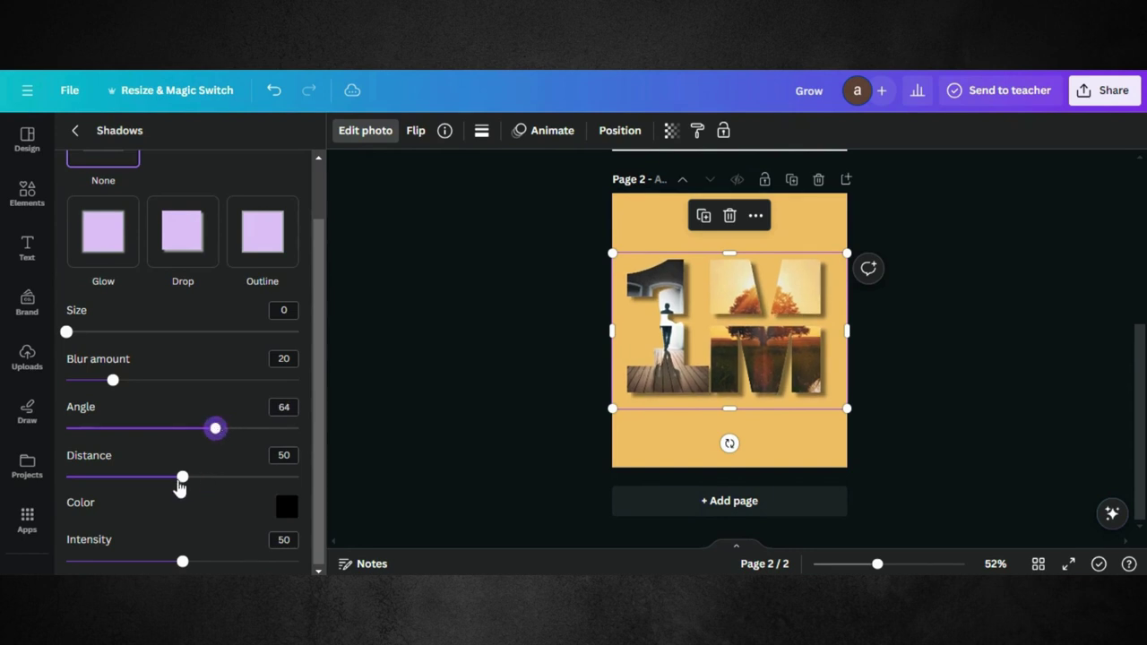
left_click_drag(179, 481, 145, 477)
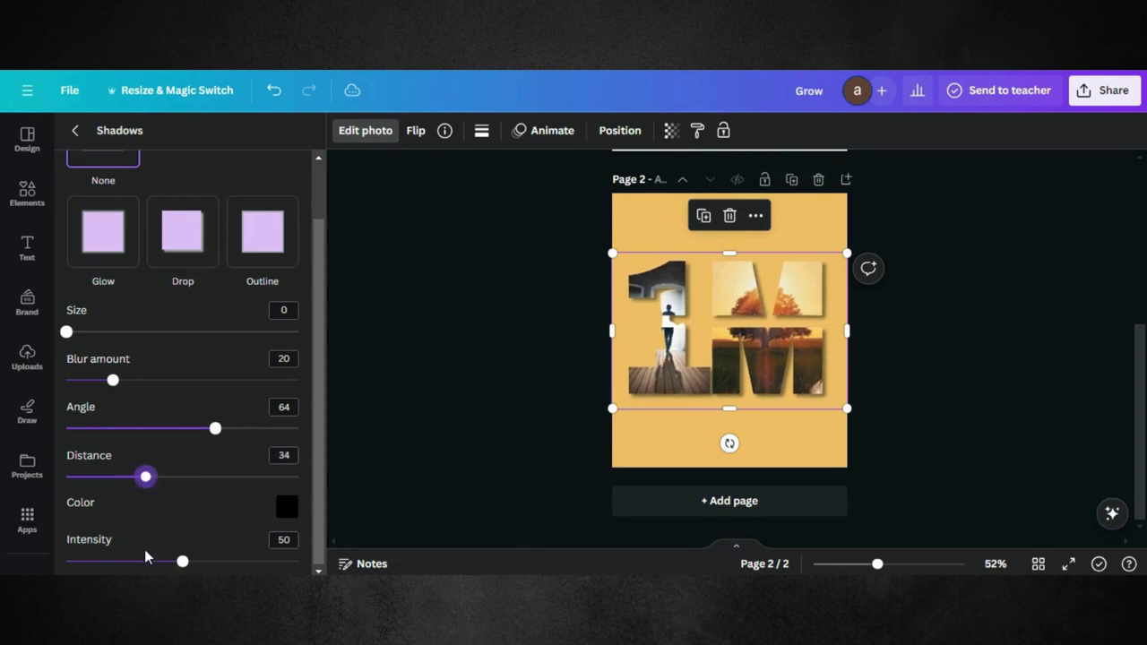
left_click_drag(182, 561, 219, 562)
left_click_drag(205, 561, 200, 561)
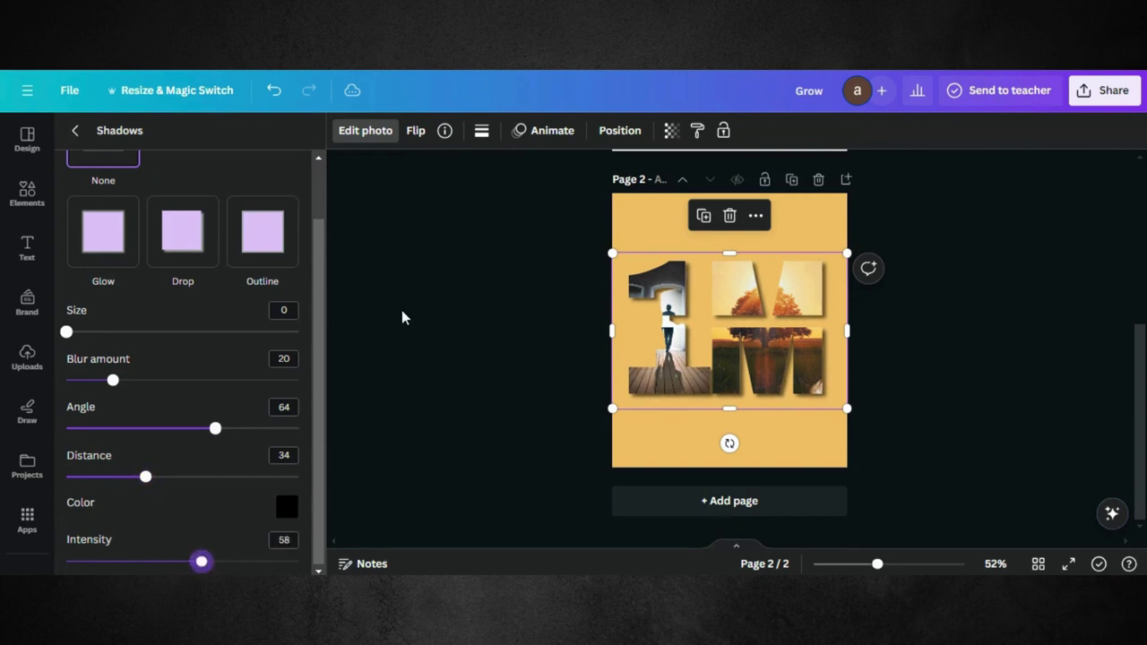
scroll(179, 403, "up", 2)
mouse_move(112, 448)
left_mouse_down()
mouse_move(77, 448)
mouse_move(96, 454)
left_mouse_up()
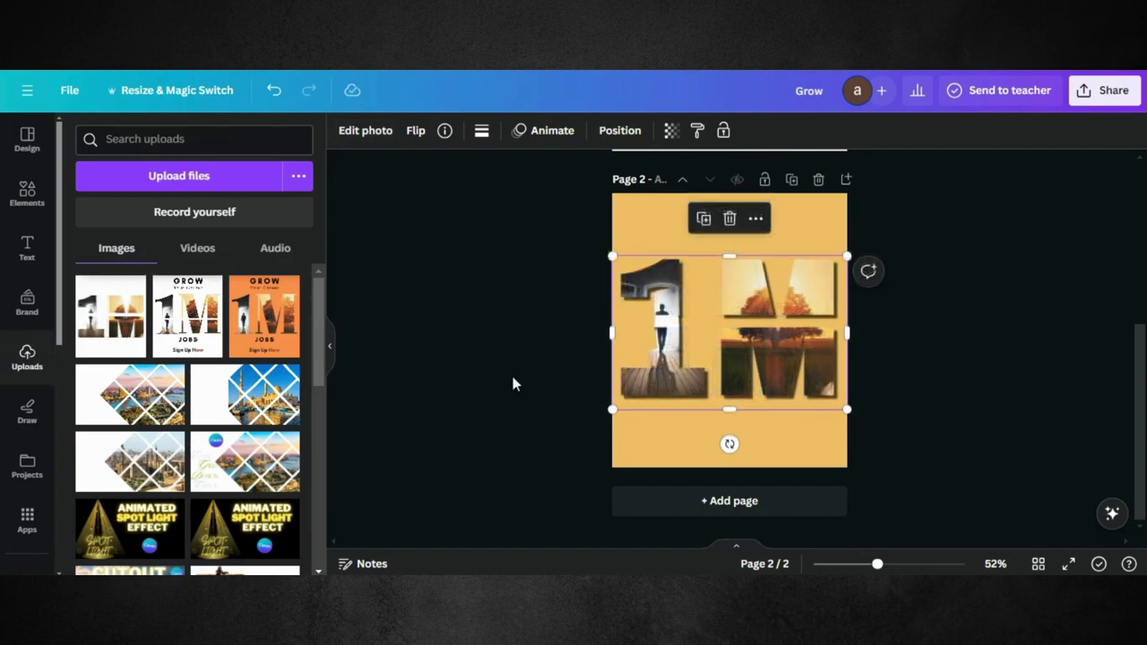
left_click(511, 381)
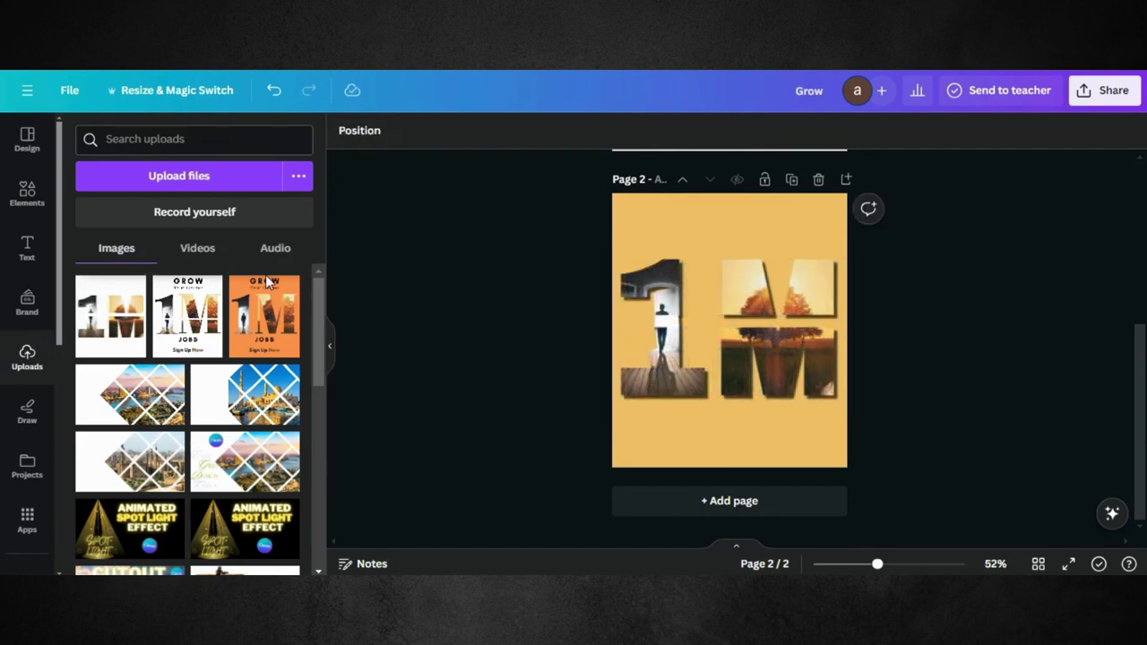
- Add the recently used photo of the woman in a red suit to page 2 and remove its background
left_click(26, 199)
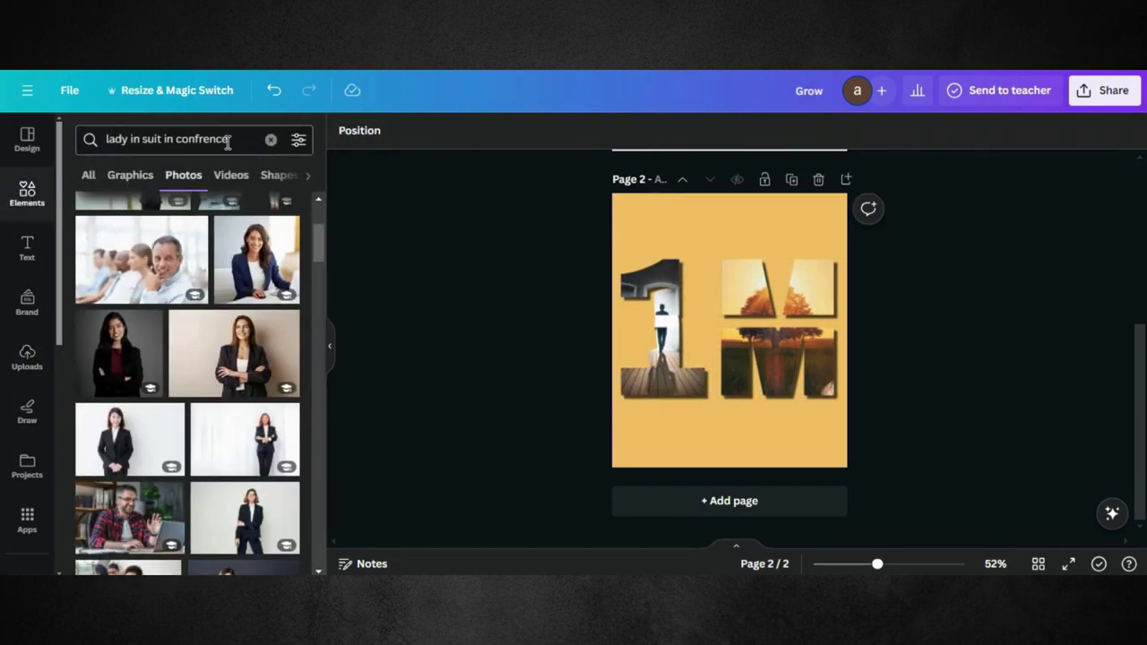
left_click(270, 142)
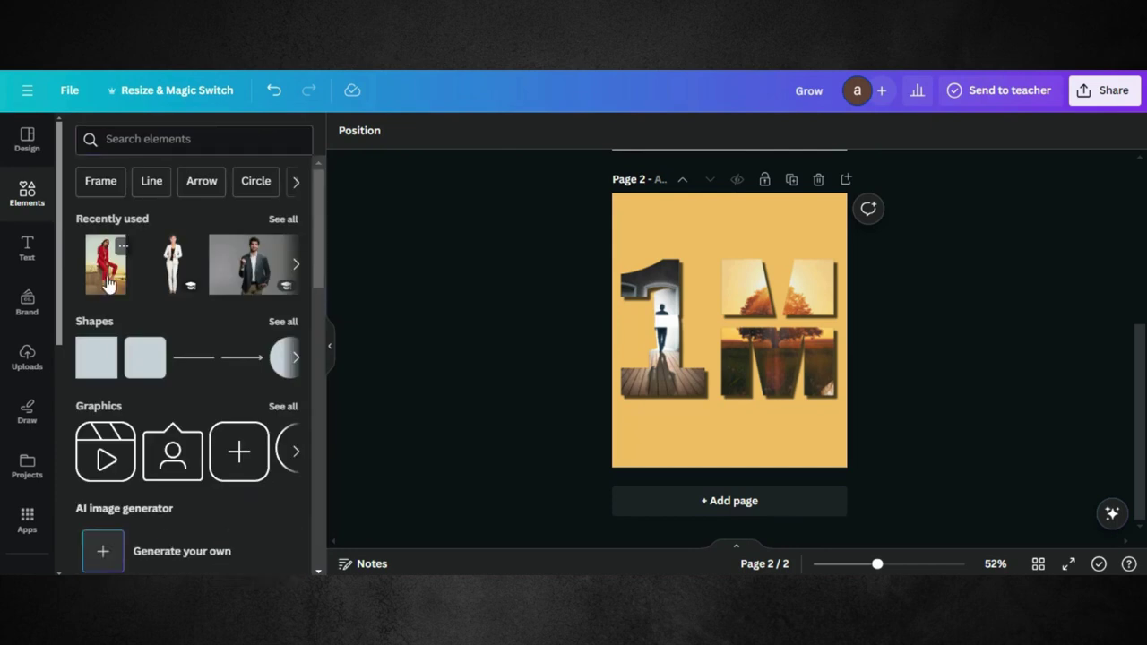
left_click(106, 264)
left_click(365, 131)
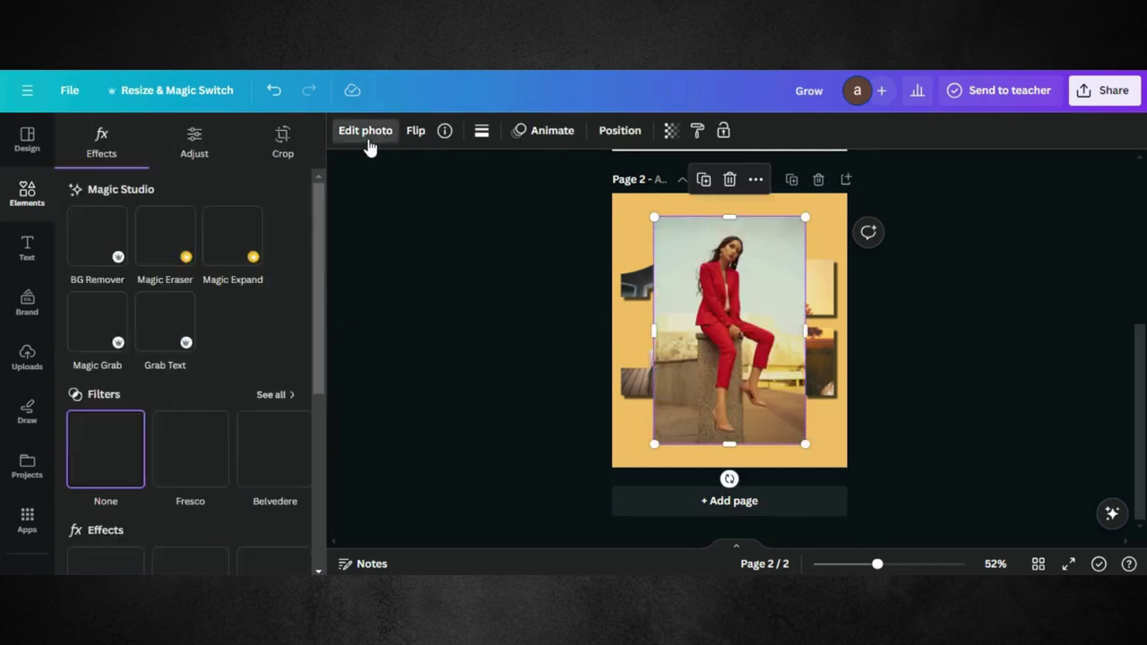
left_click(99, 260)
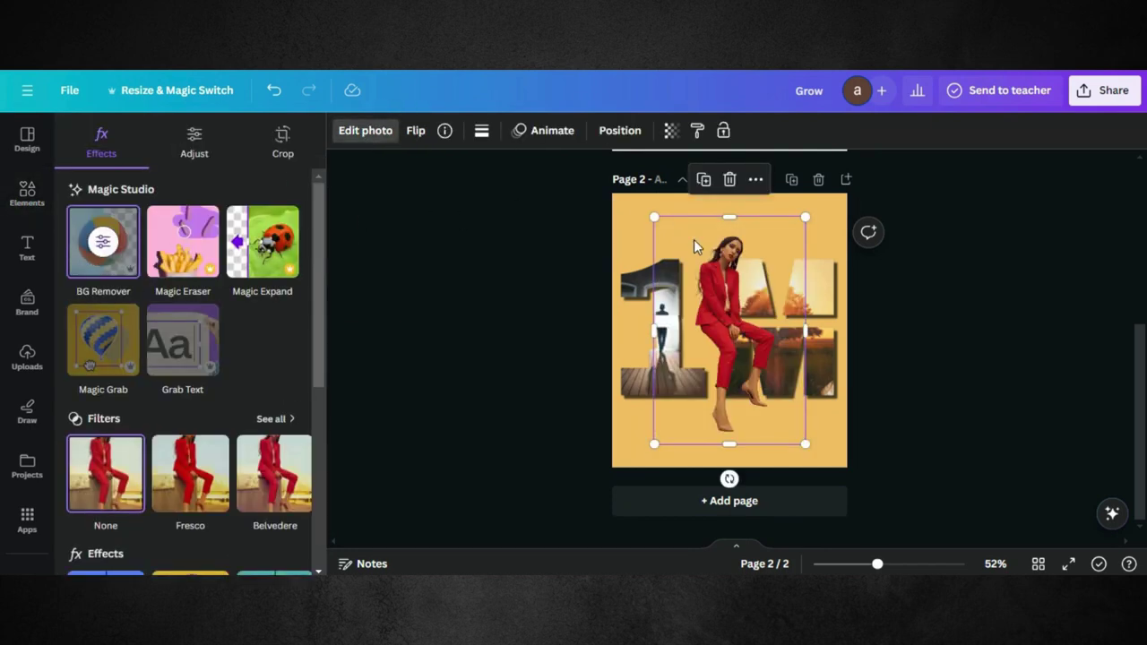
- Resize and position the woman over the gap between the 1 and the M, and crop off the photo's right side
left_click_drag(719, 292, 704, 326)
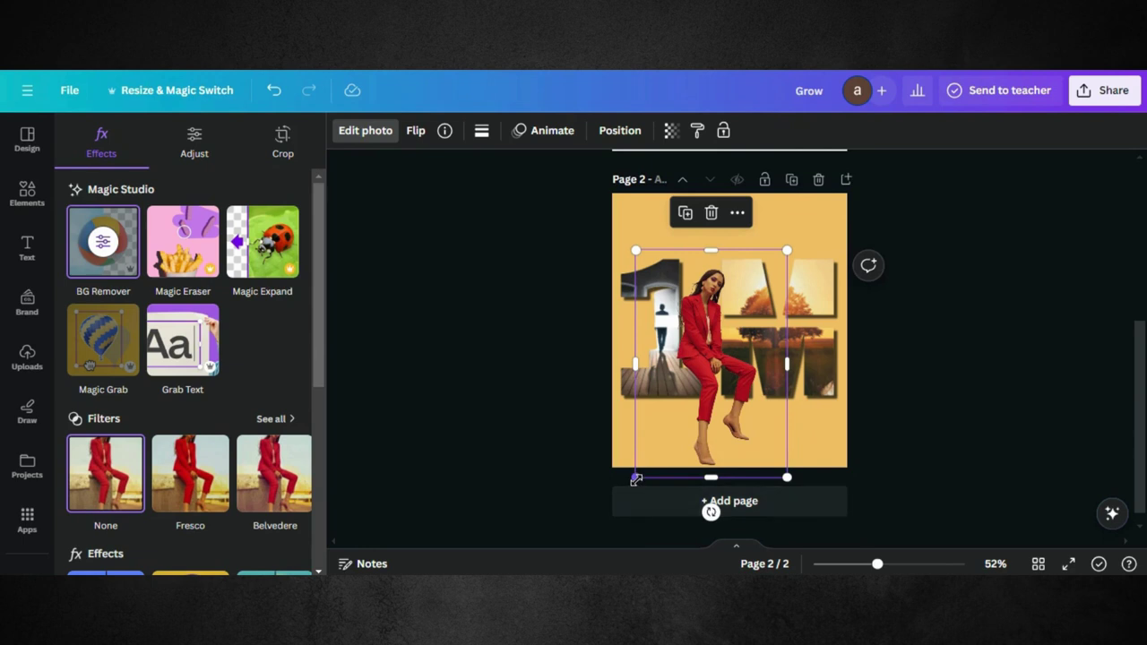
left_click_drag(635, 476, 663, 439)
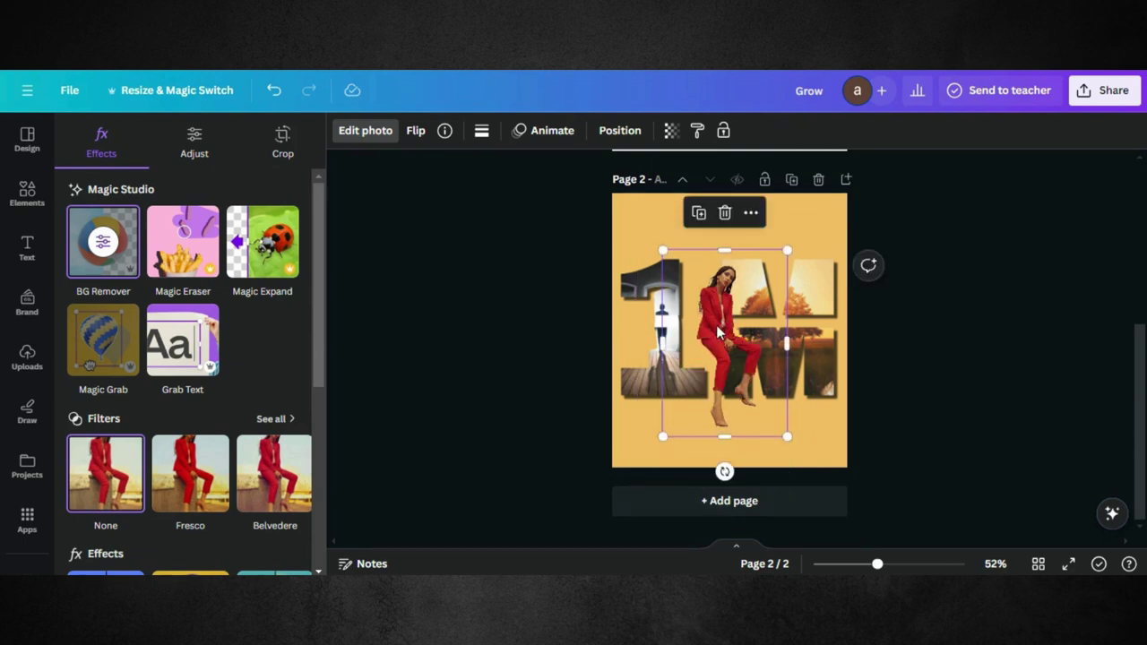
left_click_drag(719, 318, 705, 339)
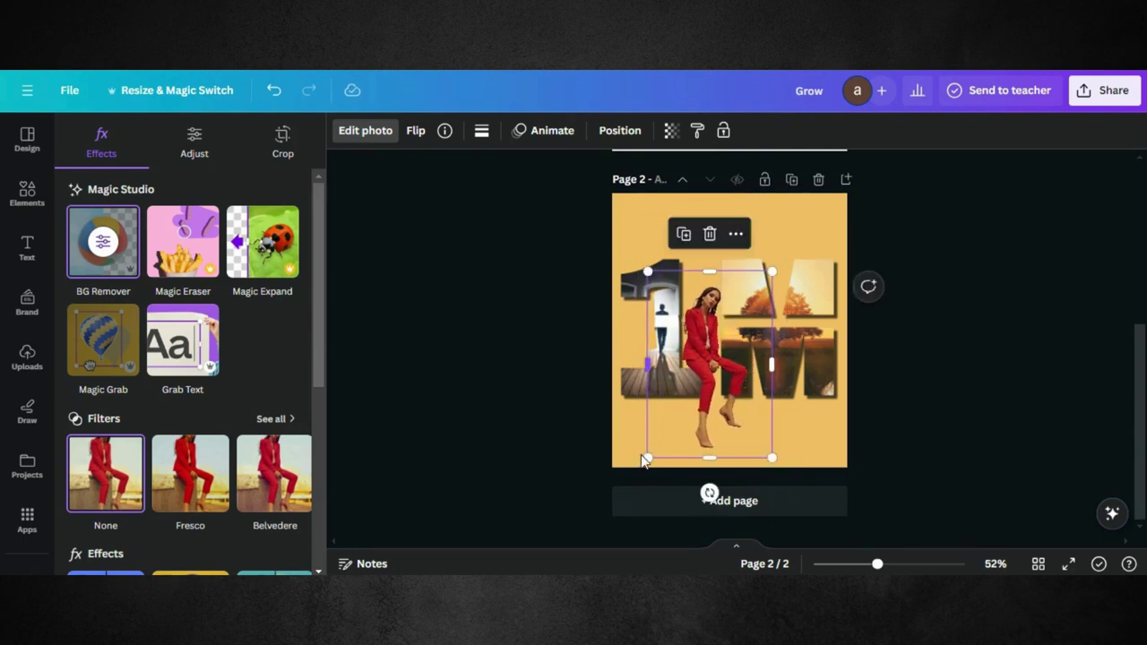
left_click_drag(647, 459, 639, 466)
left_click_drag(699, 358, 697, 356)
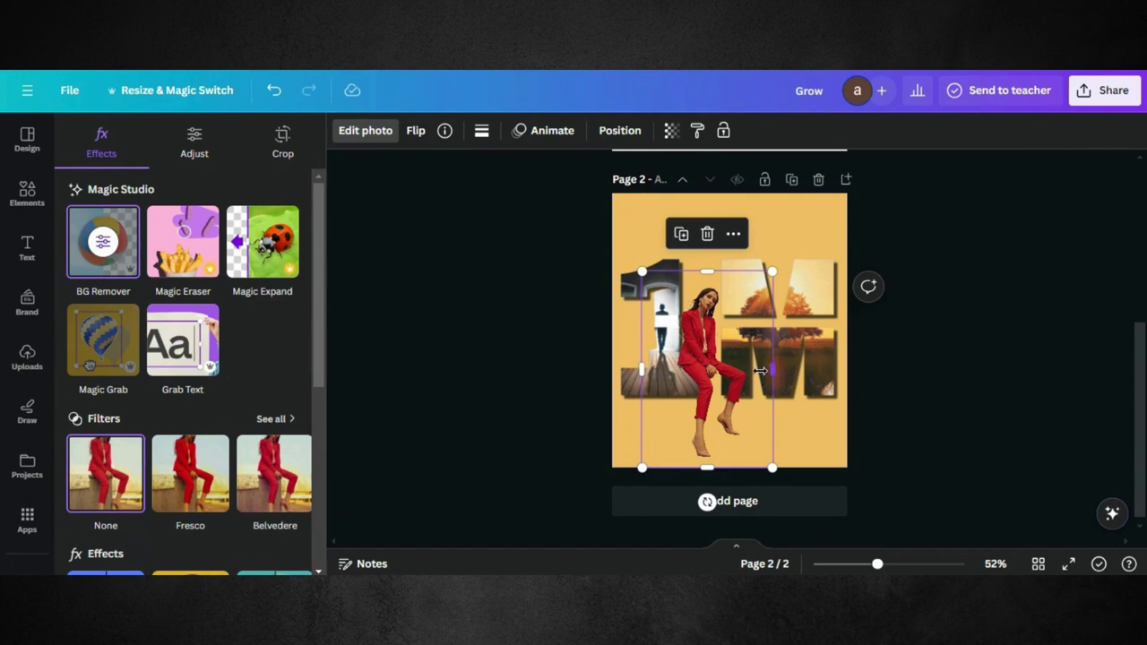
left_click_drag(760, 370, 722, 368)
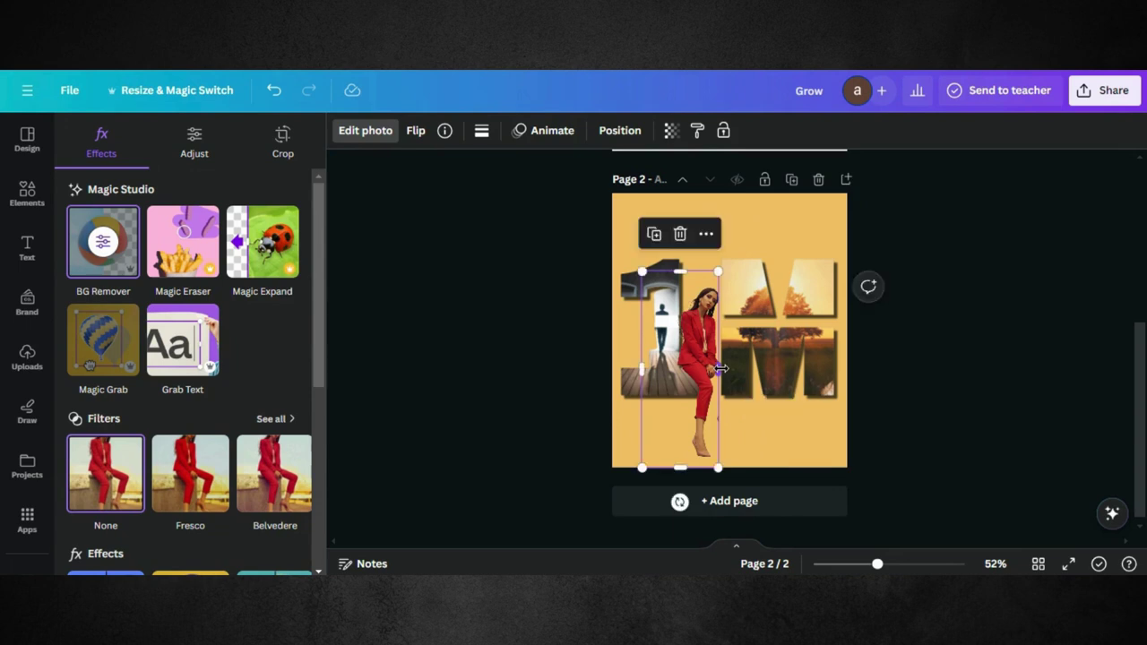
- Duplicate the woman cut-out, align a lower-body copy showing both legs with the original, and layer it behind the 1M image
left_click(654, 235)
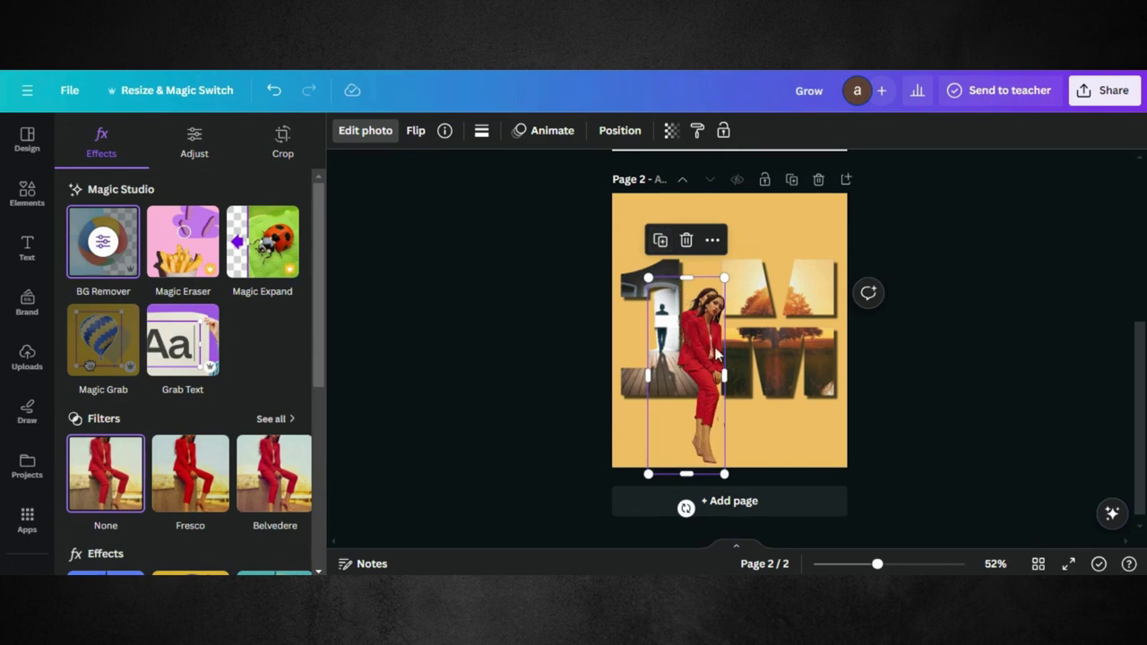
left_click_drag(712, 345, 755, 373)
right_click(715, 378)
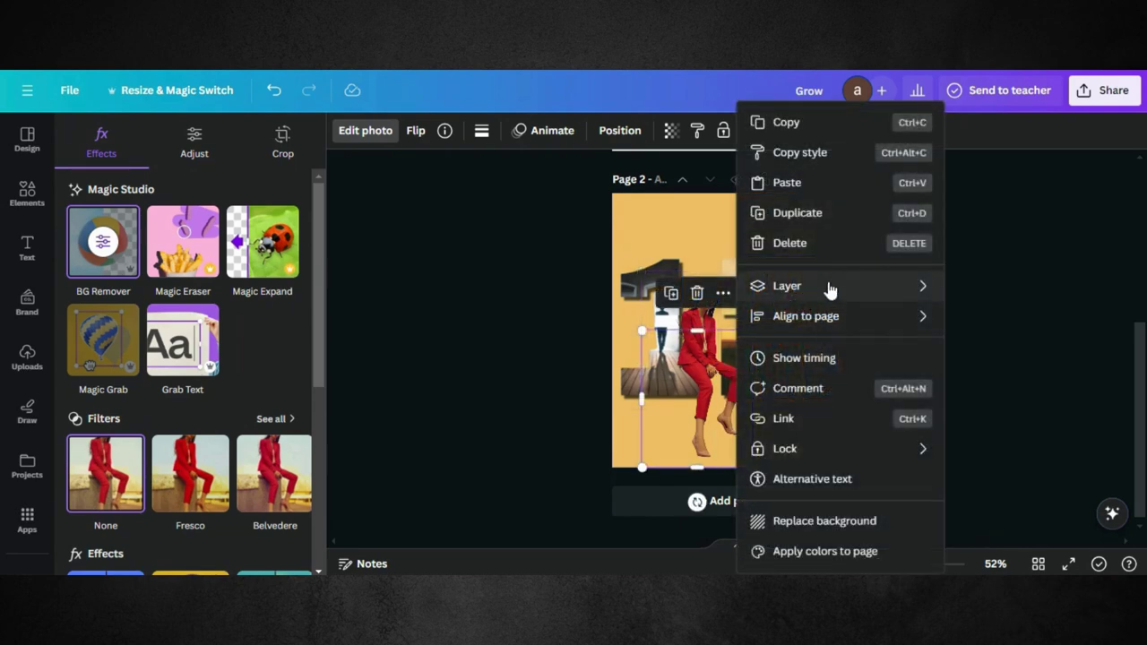
mouse_move(851, 285)
left_click(982, 345)
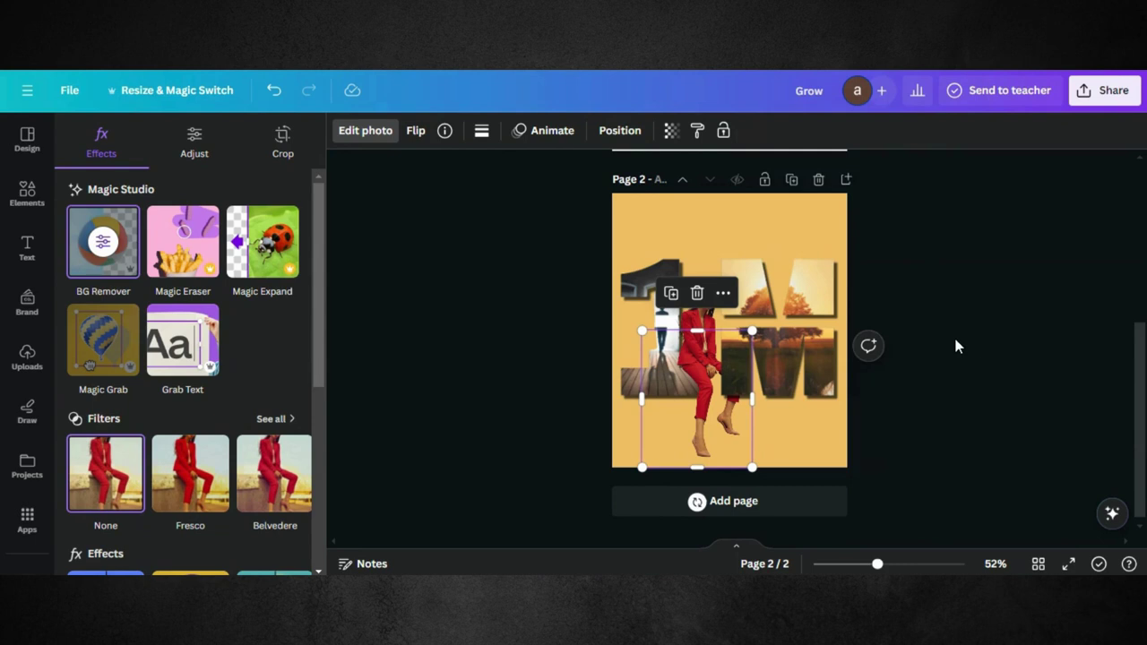
- Erase the leftover white strip in the middle gap of the 1 using Background Remover's Erase brush at size 10
left_click(802, 294)
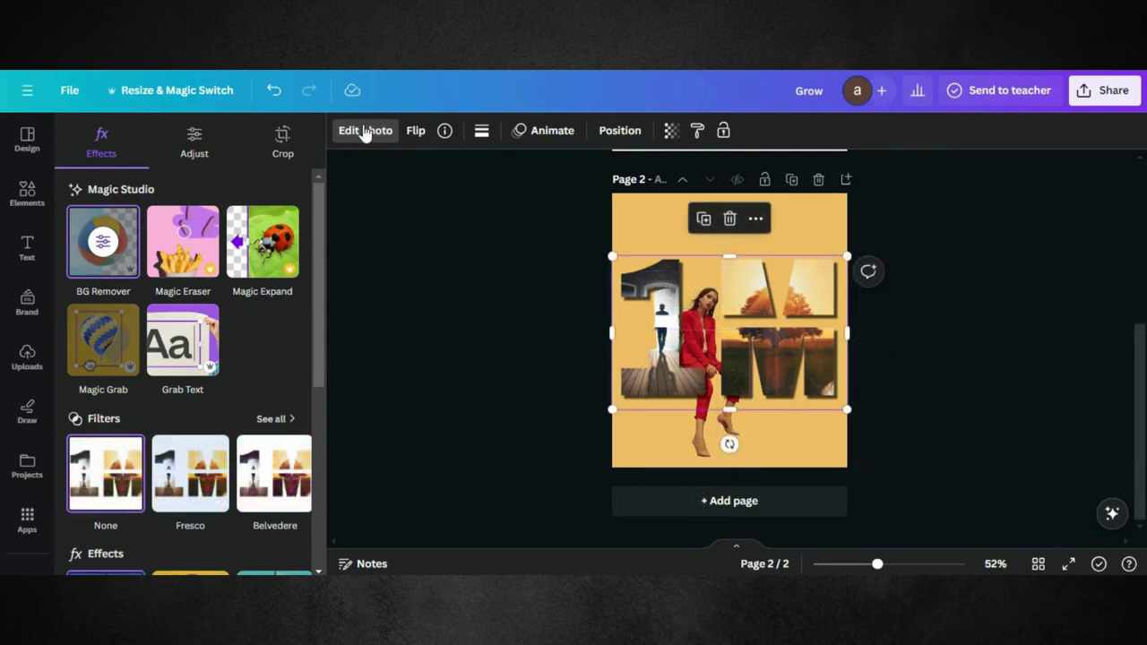
left_click(95, 251)
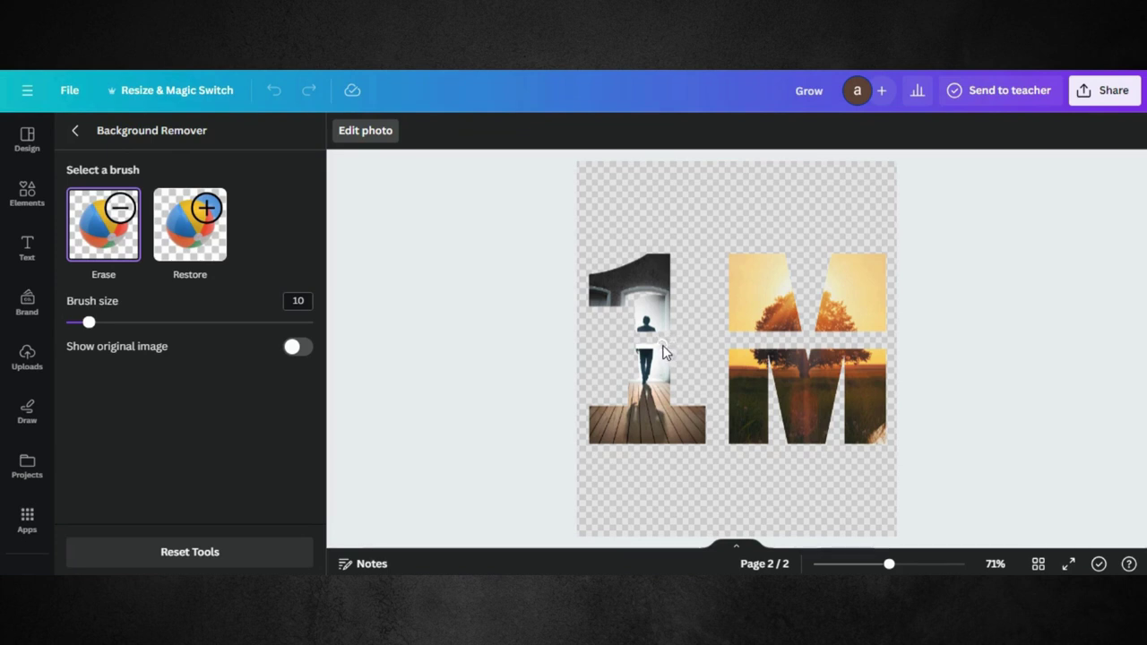
left_click_drag(653, 345, 640, 345)
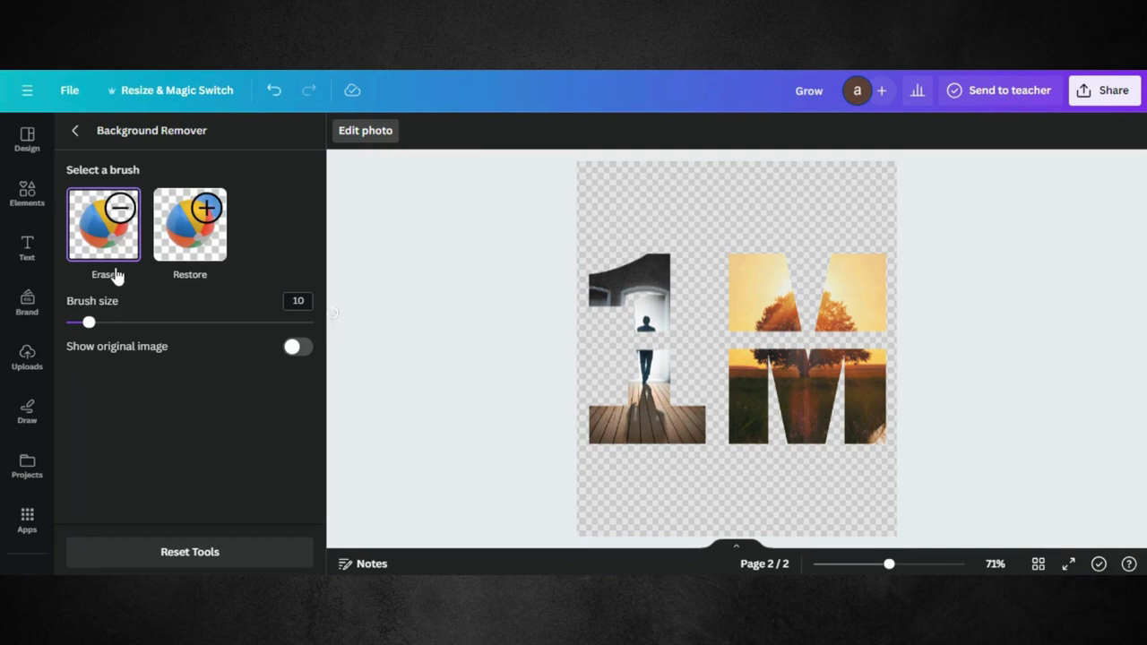
left_click(79, 132)
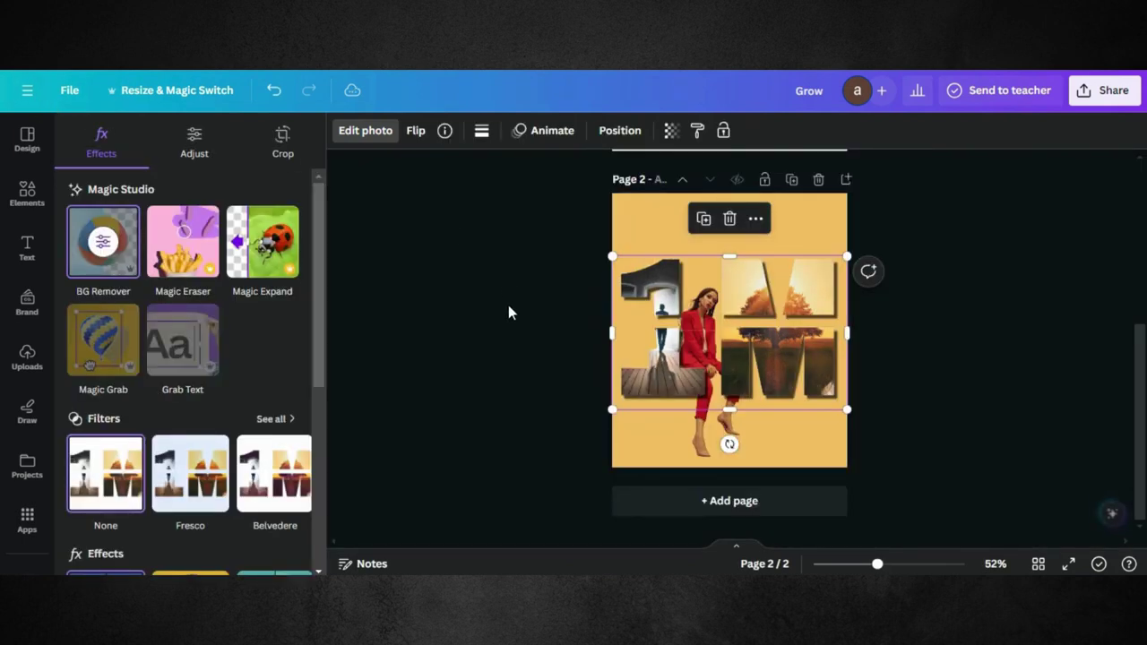
key("Escape")
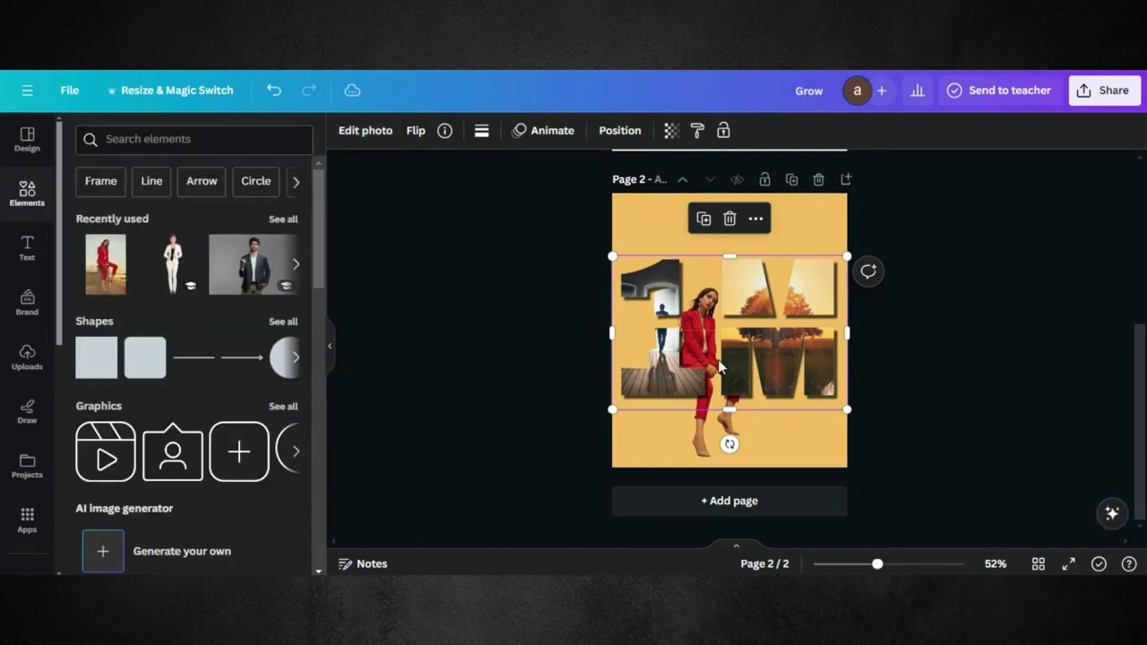
- Extend the lower crop edge of the front woman cut-out down to the base of the 1 so her body overlaps it
left_click(693, 307)
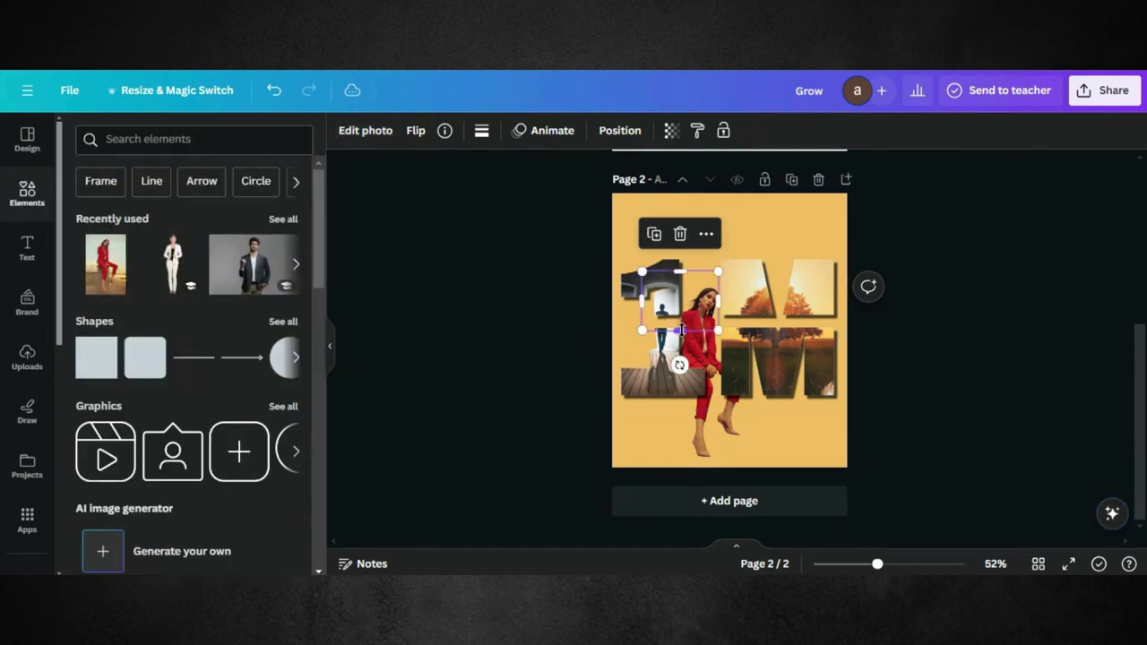
left_click_drag(681, 330, 681, 339)
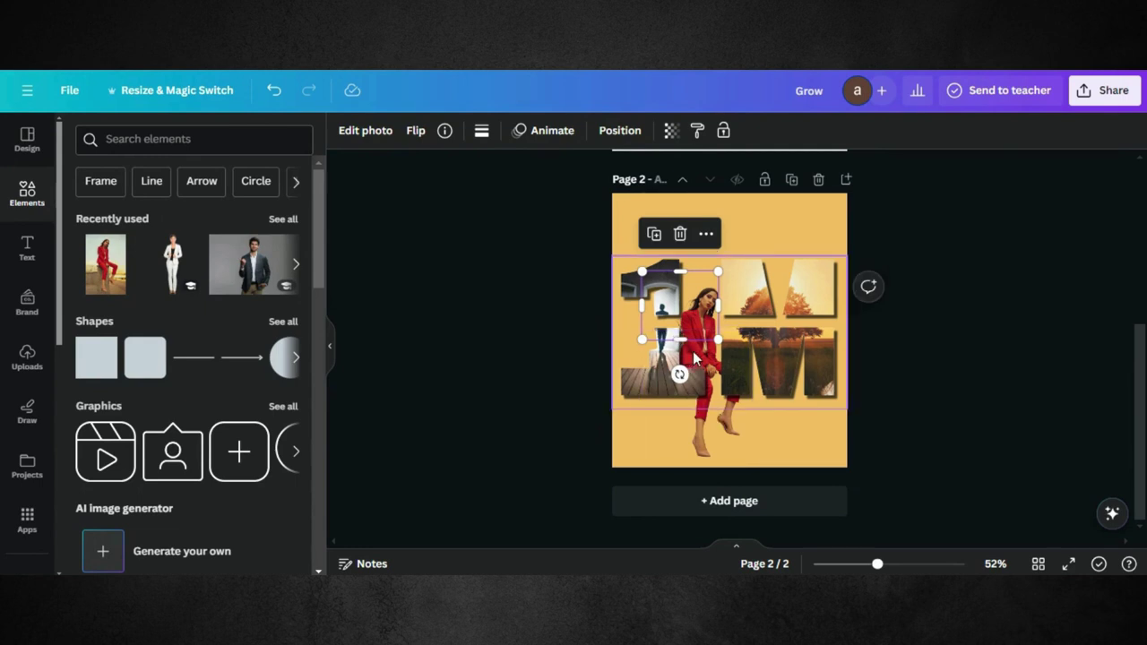
left_click_drag(680, 341, 679, 399)
left_click(976, 433)
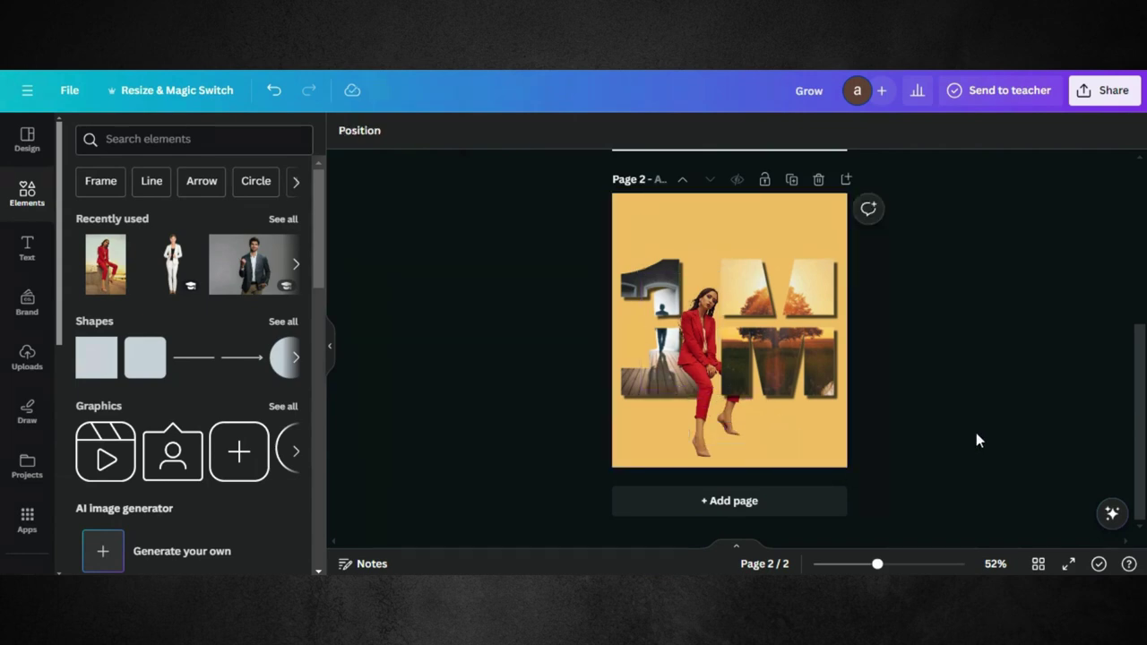